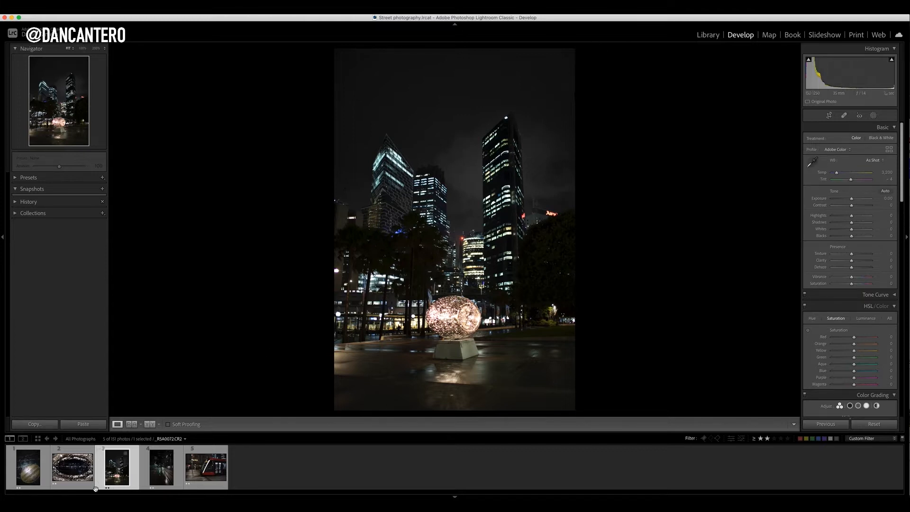
# Switch to the Pinterest results for "bladerunner cityscape" in the browser and view the neon-lit street crossing photo at larger size.
pyautogui.click(77, 503)
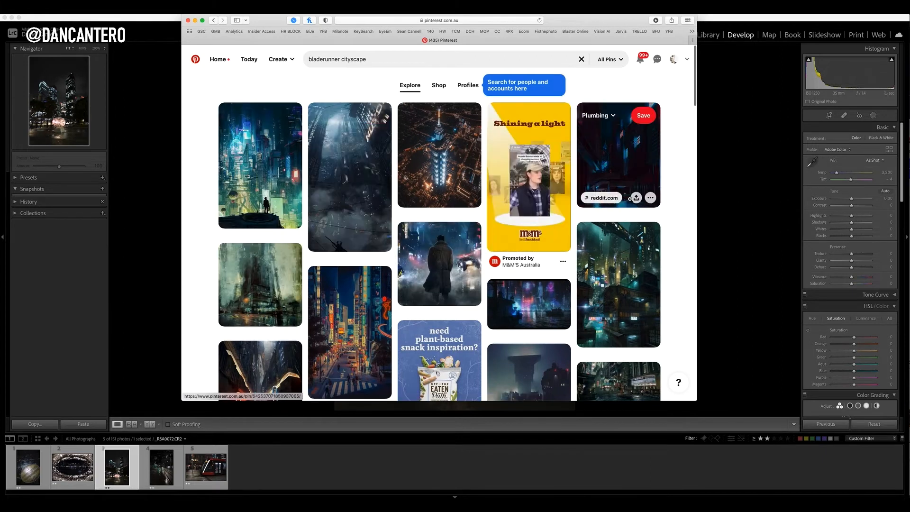
pyautogui.scroll(-2, 632, 282)
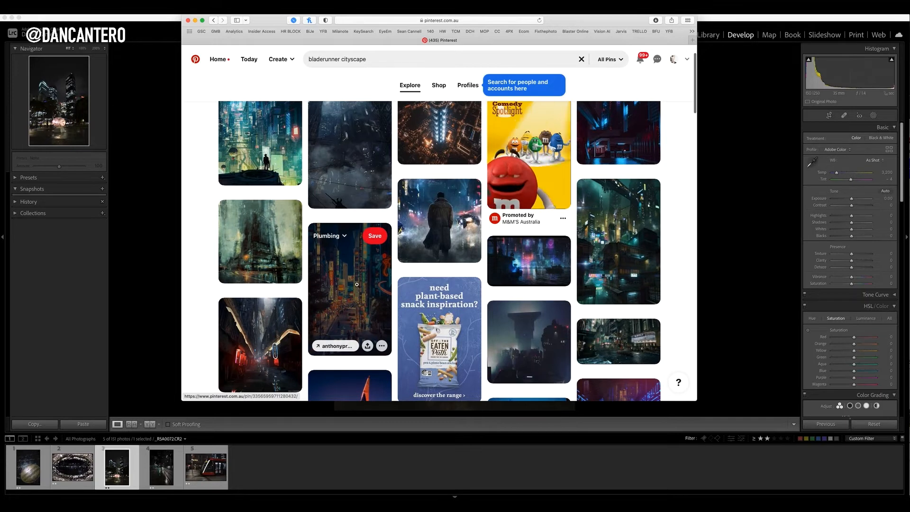
pyautogui.click(334, 289)
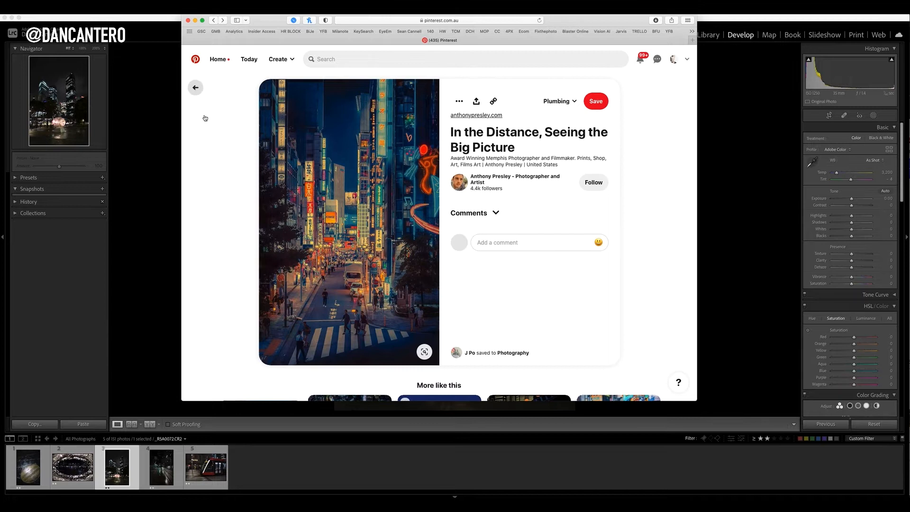
pyautogui.click(196, 88)
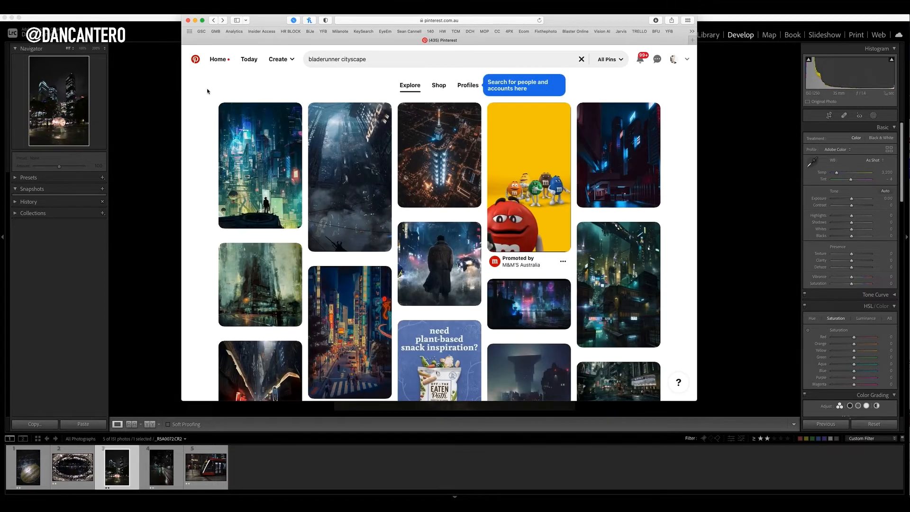
# View the "Bladerunner Scene" pin and the related "Cyberpunk Cities" street reflection photo as colour references, and return to Lightroom Classic.
pyautogui.scroll(-5, 231, 122)
pyautogui.scroll(2, 237, 143)
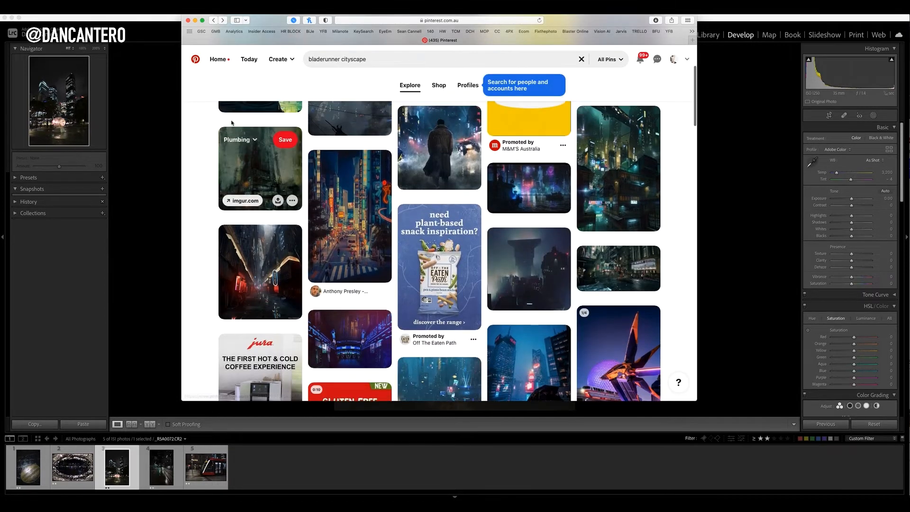
pyautogui.moveTo(622, 295)
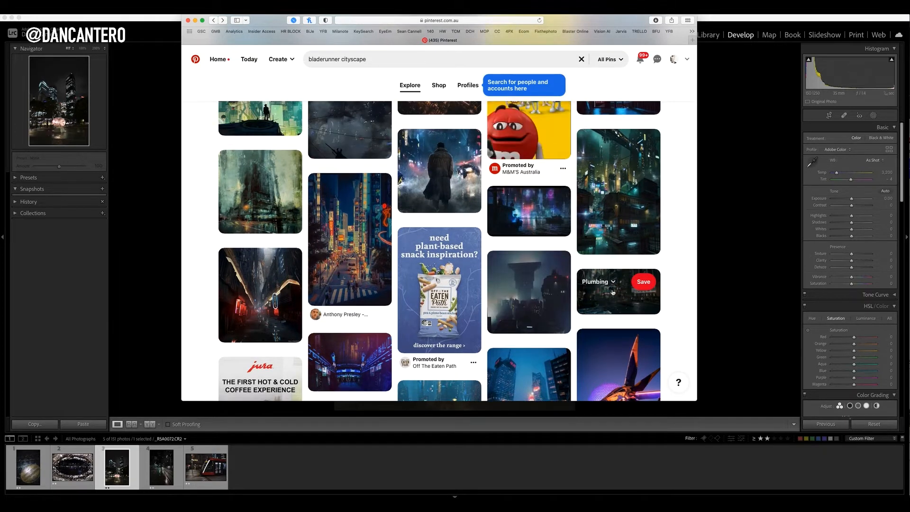
pyautogui.click(613, 292)
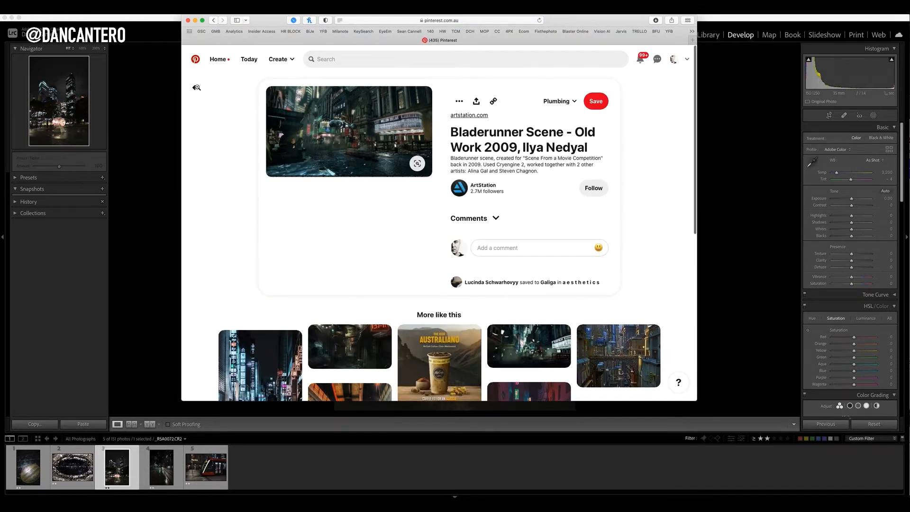
pyautogui.scroll(-3, 315, 155)
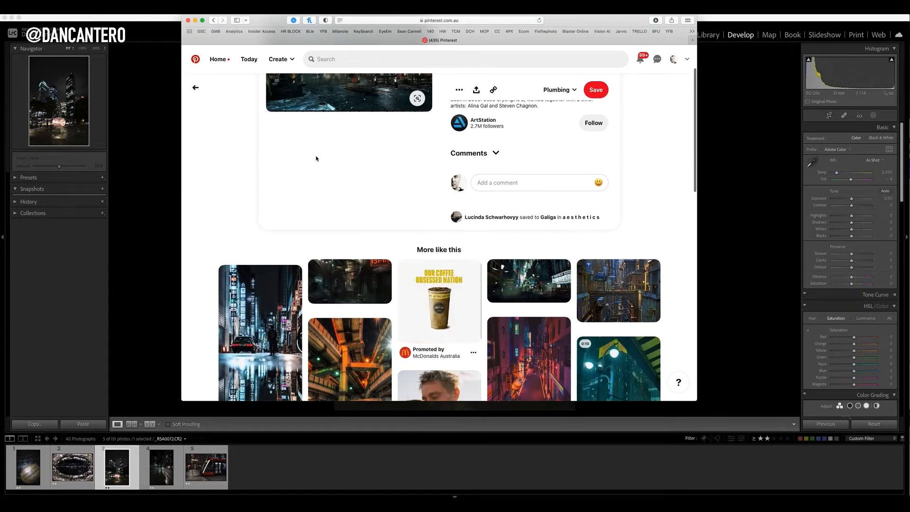
pyautogui.scroll(-2, 291, 219)
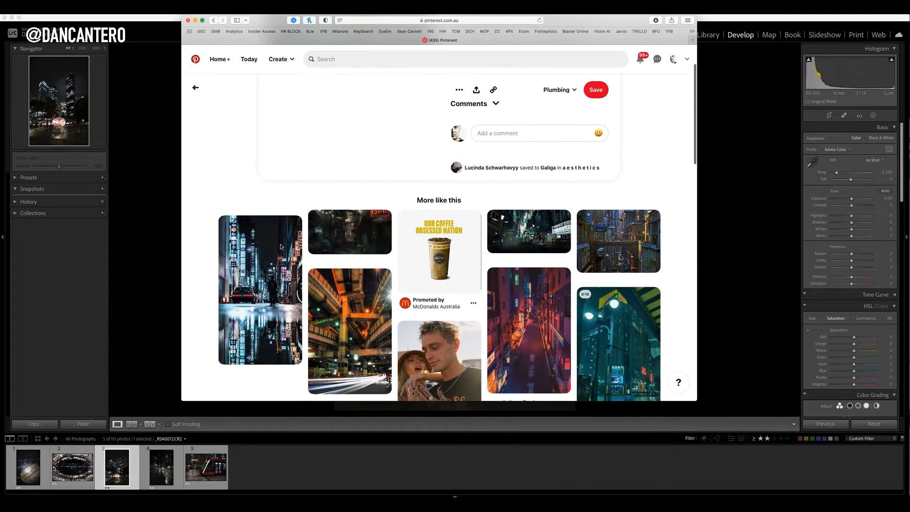
pyautogui.click(247, 281)
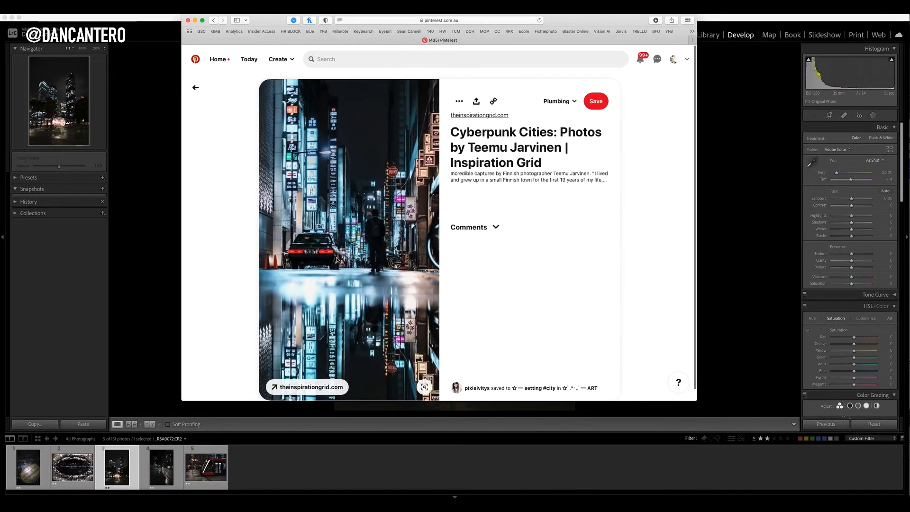
pyautogui.click(171, 36)
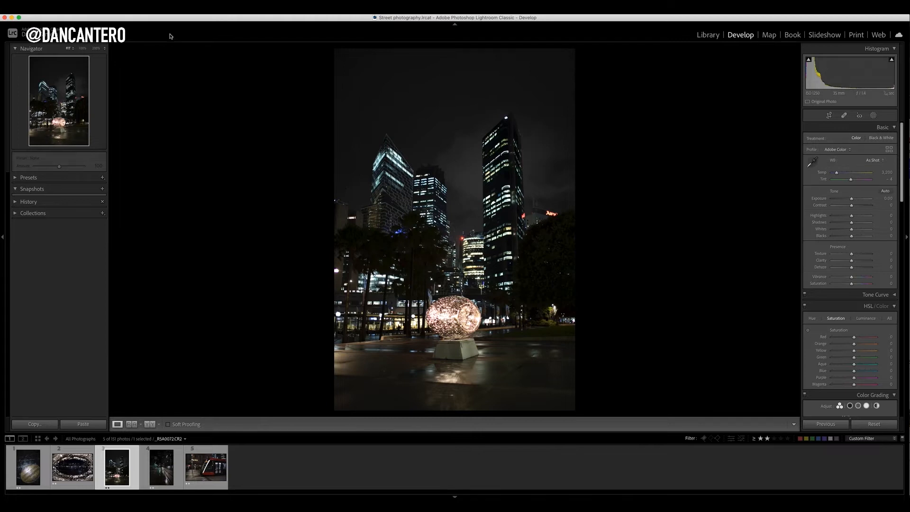
# Set the night cityscape's white balance to Temp 3,611 and Tint −10, and raise the Exposure to +0.55.
pyautogui.moveTo(838, 175); pyautogui.dragTo(839, 176)
pyautogui.click(870, 425)
pyautogui.moveTo(838, 175); pyautogui.dragTo(839, 175)
pyautogui.moveTo(852, 181); pyautogui.dragTo(850, 182)
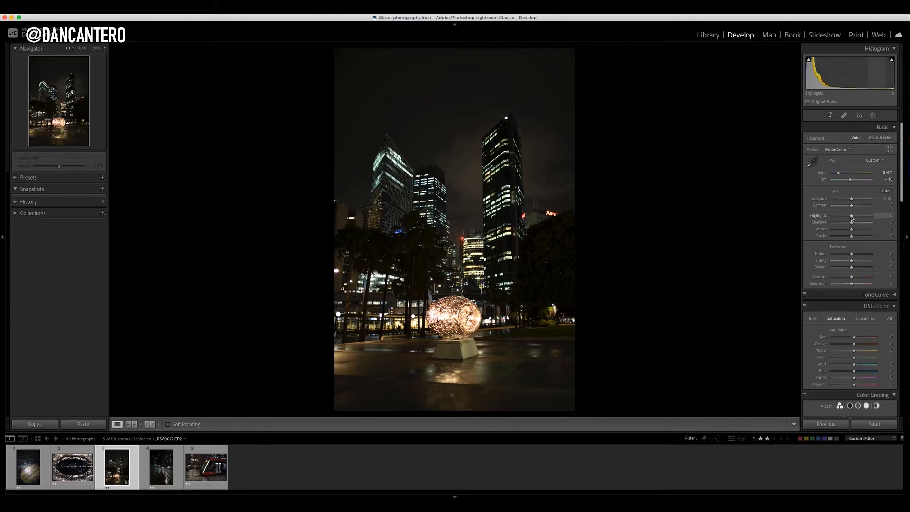
pyautogui.moveTo(852, 199); pyautogui.dragTo(854, 200)
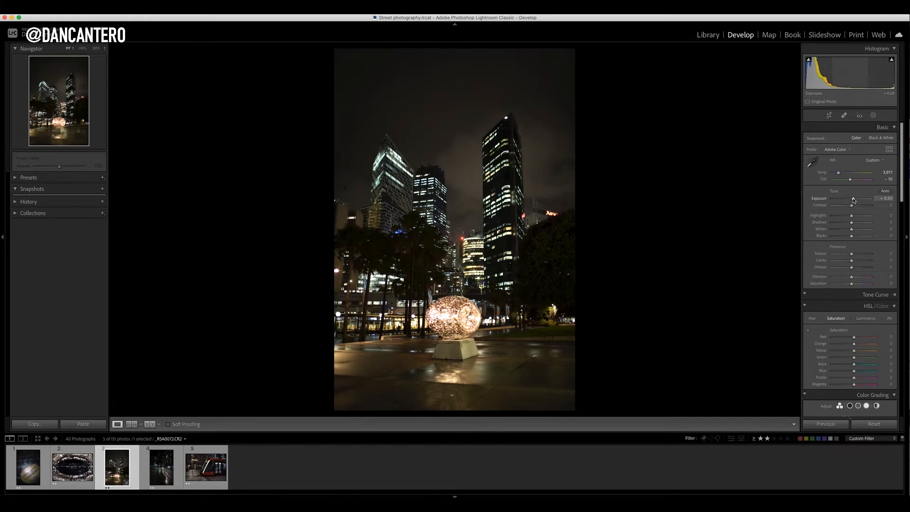
pyautogui.moveTo(854, 200); pyautogui.dragTo(853, 201)
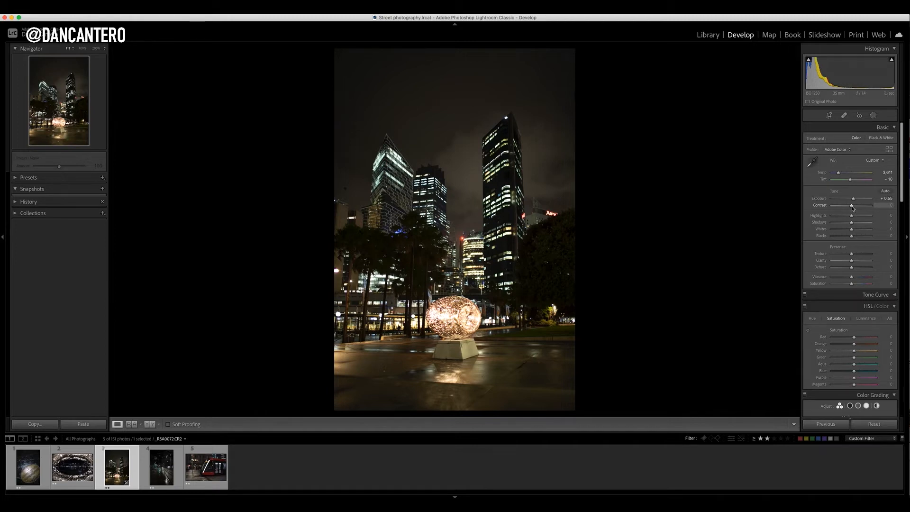
# Set Contrast to +63 and Highlights to −73, checking the lit windows of the pointed tower up close.
pyautogui.moveTo(852, 207); pyautogui.dragTo(865, 208)
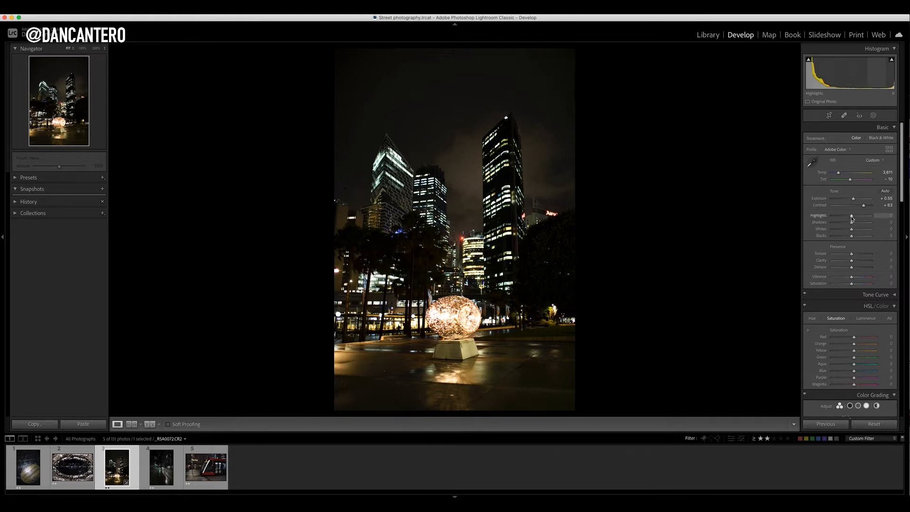
pyautogui.moveTo(852, 217); pyautogui.dragTo(838, 219)
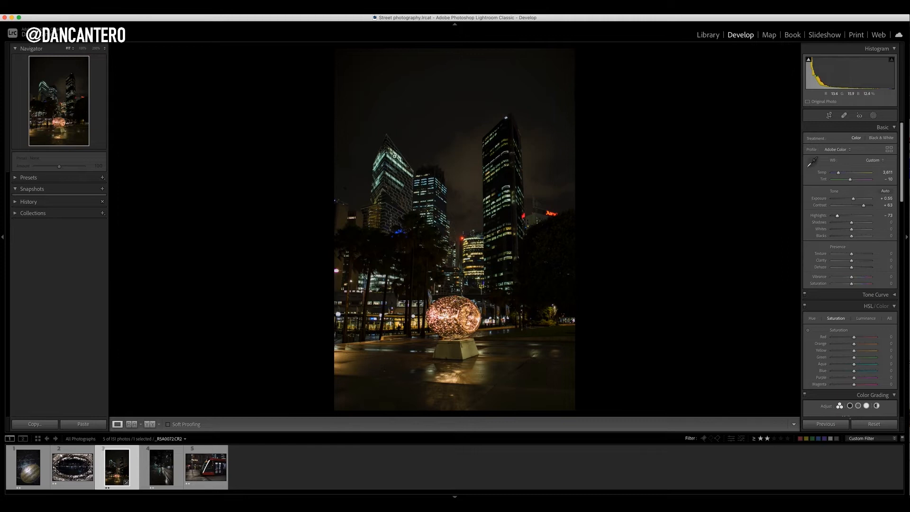
pyautogui.click(397, 159)
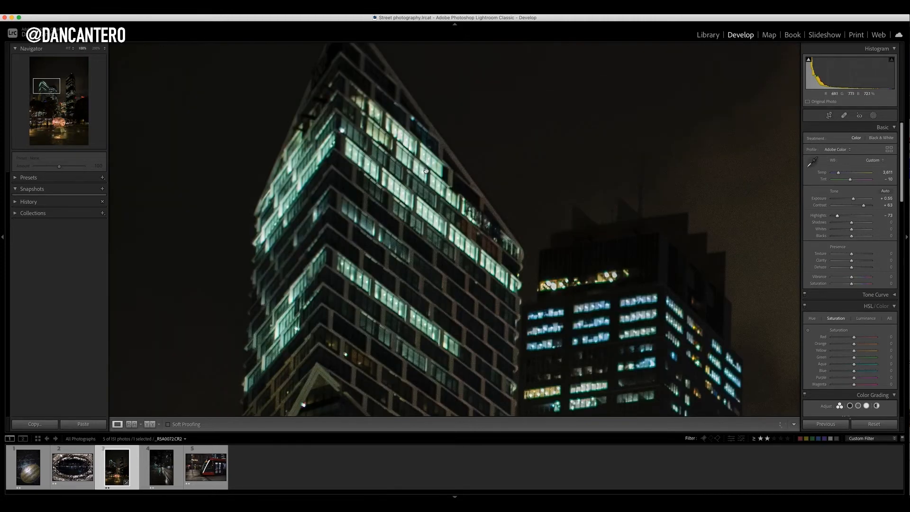
pyautogui.click(424, 193)
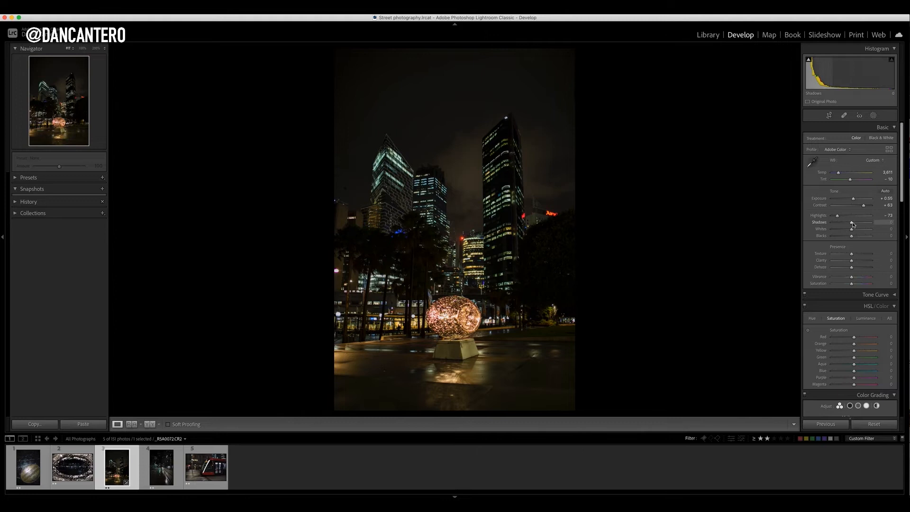
# Raise the photo's Shadows to +49 and lower the Whites to −35.
pyautogui.moveTo(852, 223)
pyautogui.mouseDown()
pyautogui.moveTo(874, 223)
pyautogui.moveTo(862, 224)
pyautogui.mouseUp()
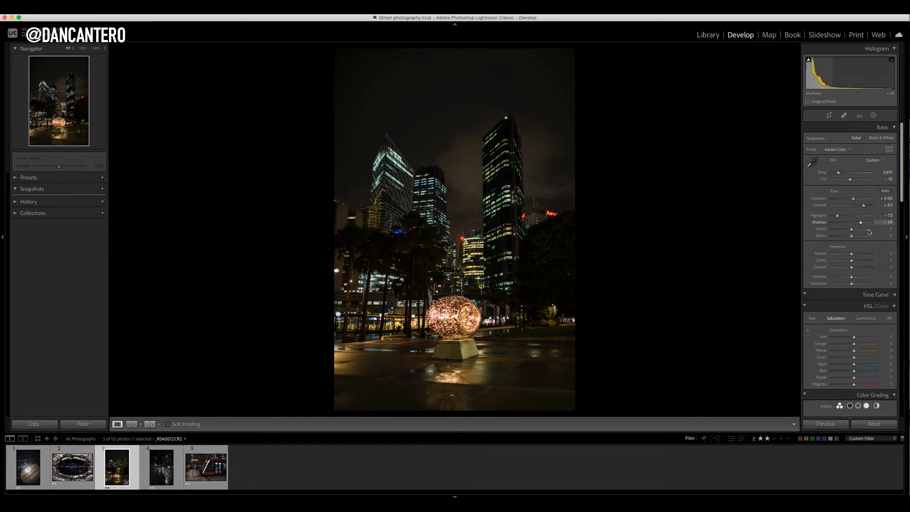
pyautogui.moveTo(852, 230); pyautogui.dragTo(842, 232)
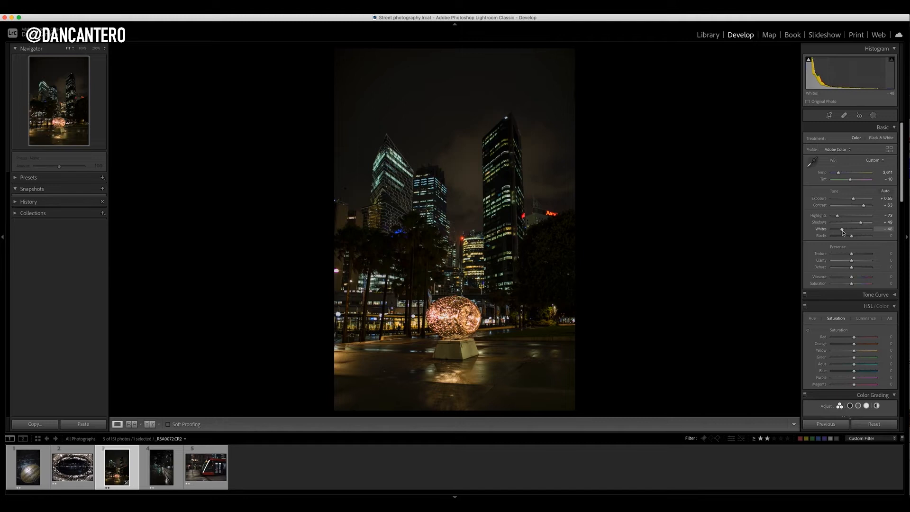
pyautogui.moveTo(843, 232); pyautogui.dragTo(845, 233)
# Raise the photo's Blacks to +56 and set Dehaze to +48.
pyautogui.moveTo(852, 237); pyautogui.dragTo(861, 239)
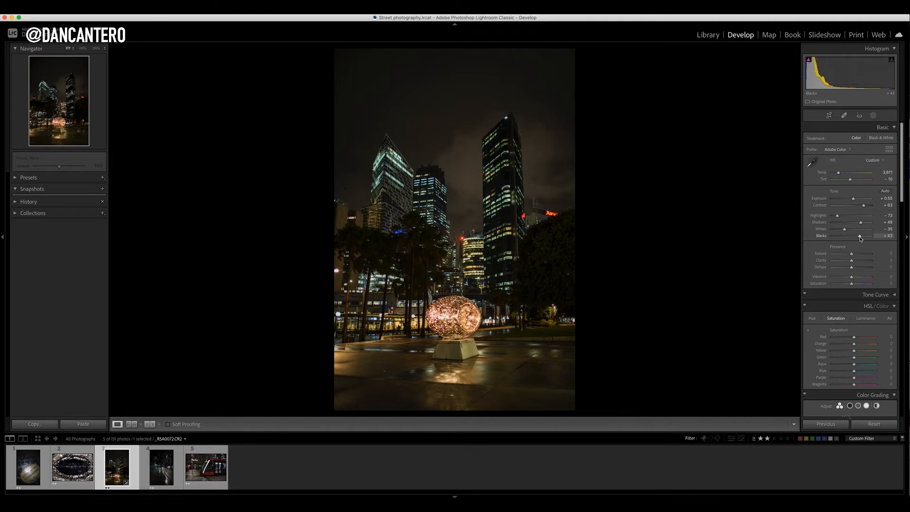
pyautogui.moveTo(861, 238)
pyautogui.mouseDown()
pyautogui.moveTo(869, 239)
pyautogui.moveTo(861, 240)
pyautogui.mouseUp()
pyautogui.moveTo(861, 240); pyautogui.dragTo(862, 241)
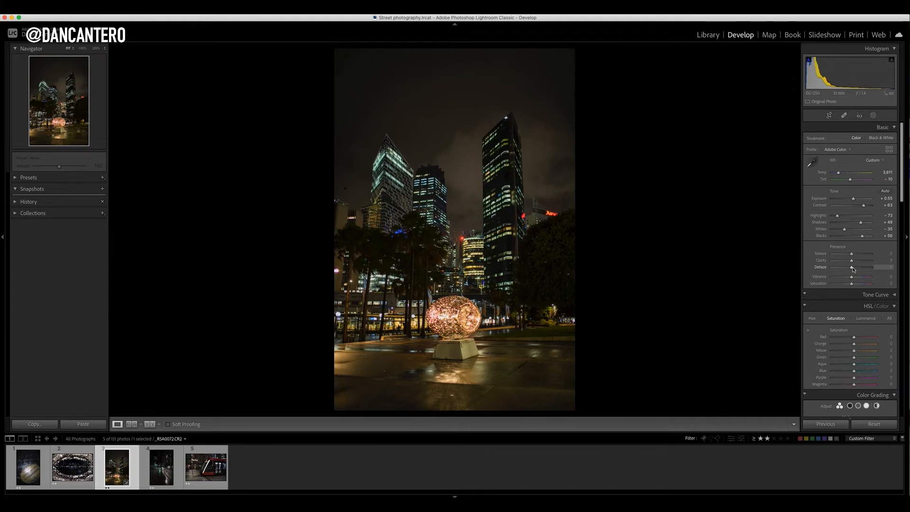
pyautogui.moveTo(853, 270); pyautogui.dragTo(862, 271)
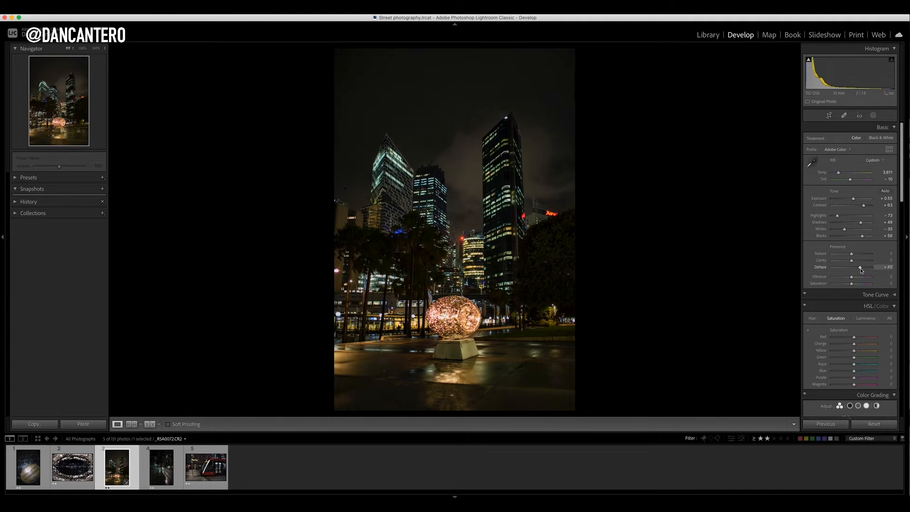
pyautogui.moveTo(861, 270); pyautogui.dragTo(862, 271)
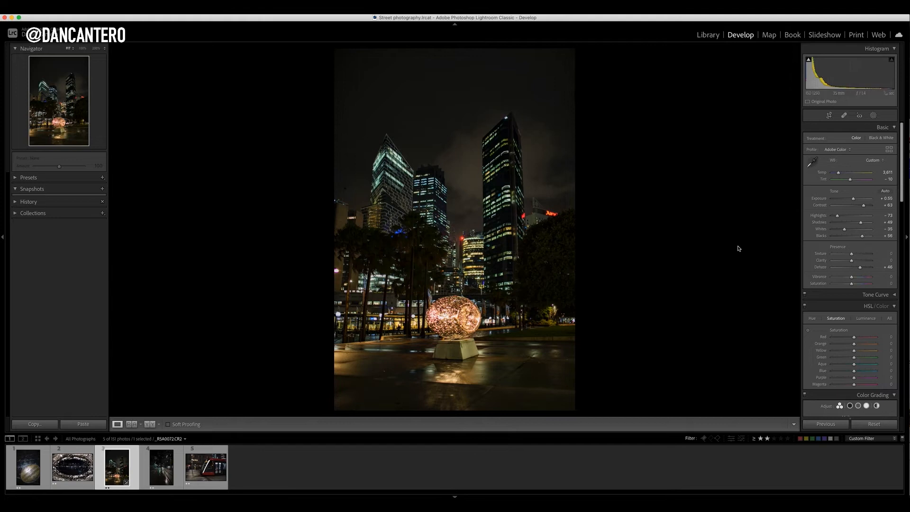
# Enable chromatic aberration removal and lens profile corrections, comparing the photo with the profile correction off and on.
pyautogui.scroll(-5, 838, 250)
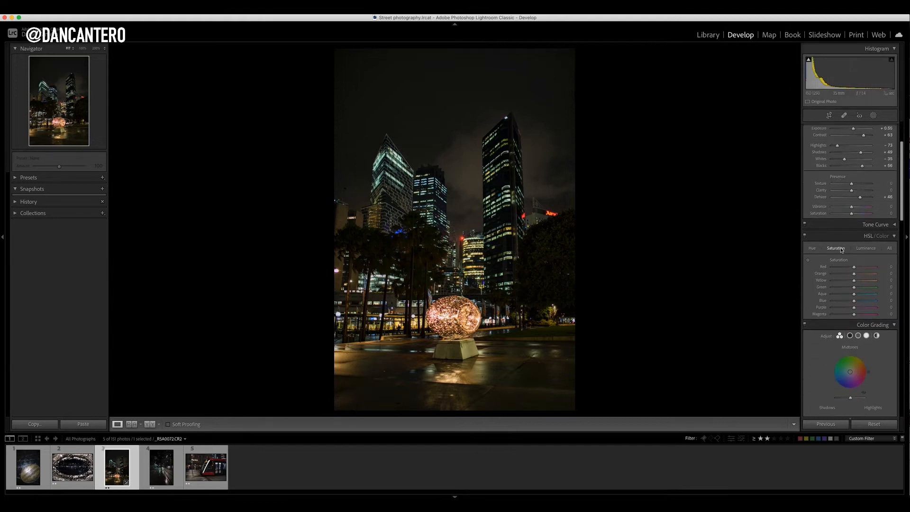
pyautogui.scroll(-20, 838, 250)
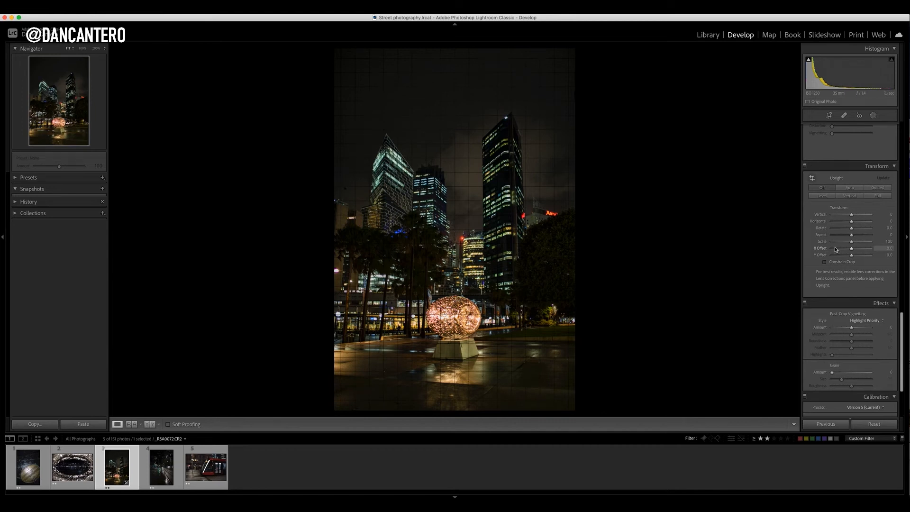
pyautogui.scroll(8, 835, 251)
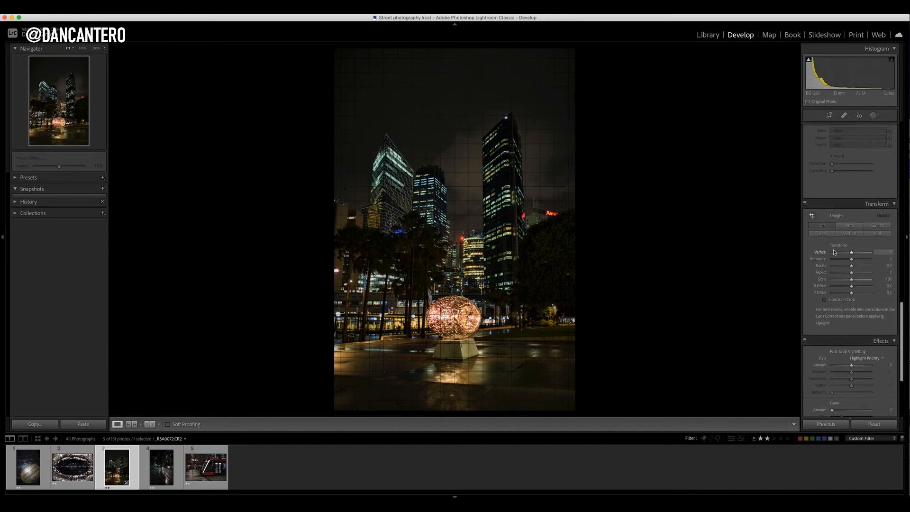
pyautogui.scroll(3, 834, 252)
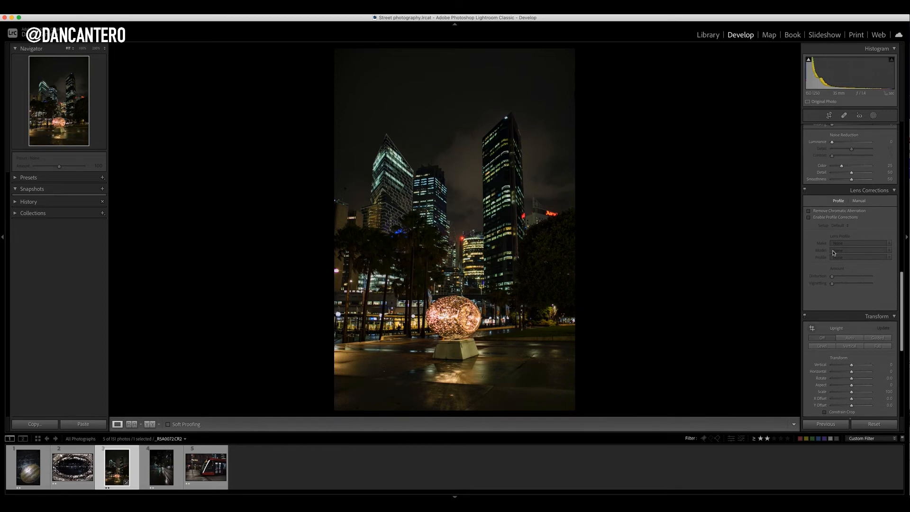
pyautogui.click(822, 215)
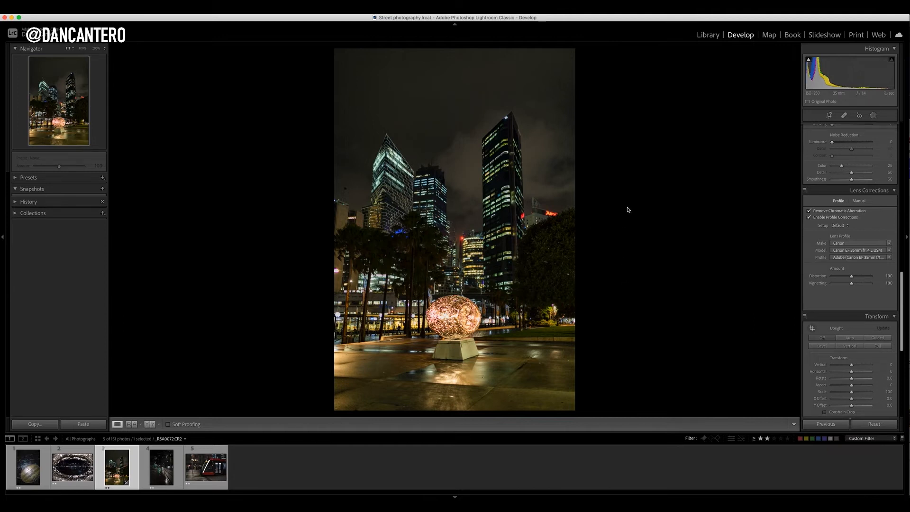
pyautogui.click(809, 218)
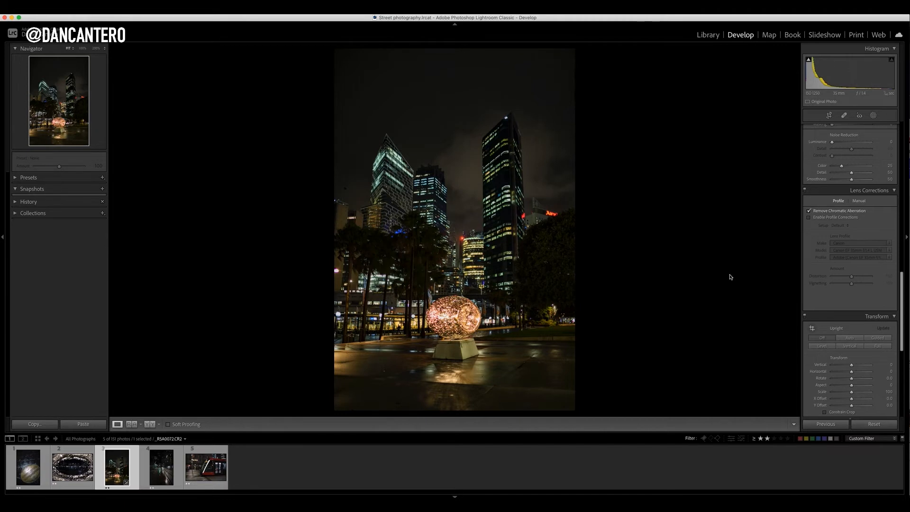
pyautogui.click(809, 218)
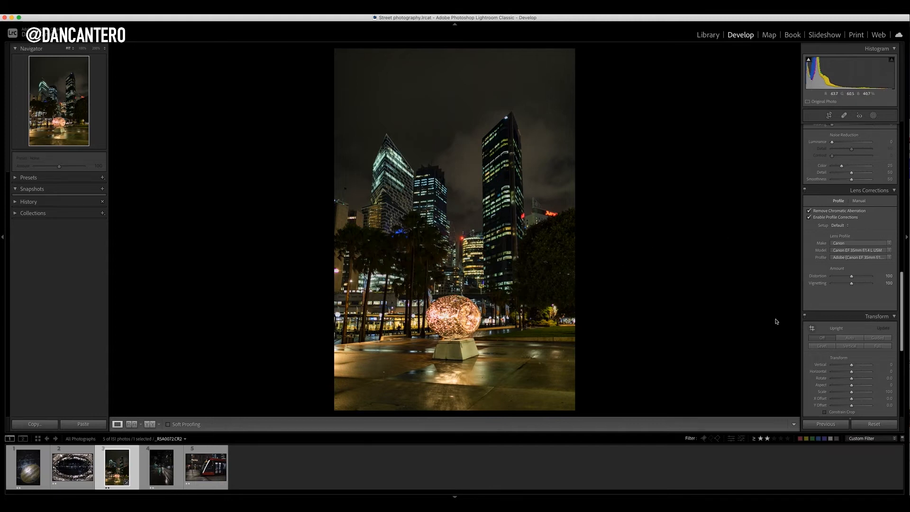
# Refine the tone by lowering Highlights to −90 and reducing Shadows to +32.
pyautogui.scroll(15, 848, 218)
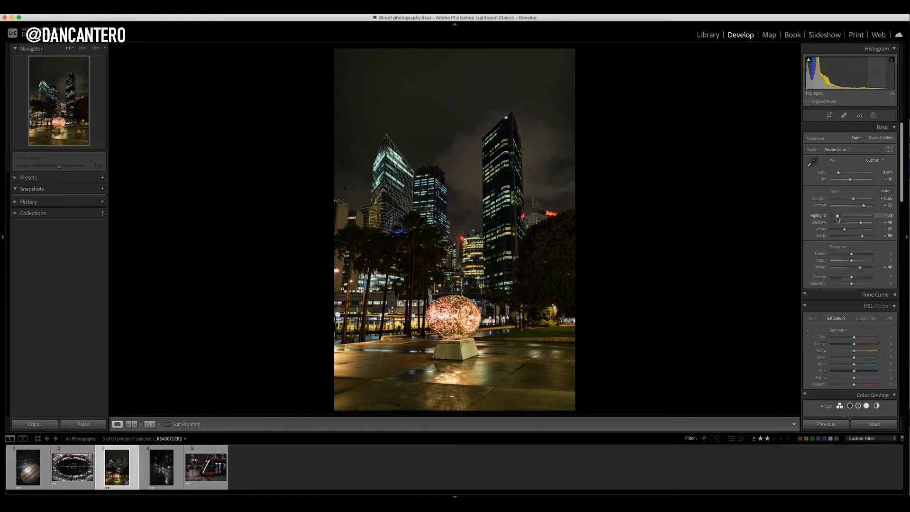
pyautogui.moveTo(838, 218); pyautogui.dragTo(835, 218)
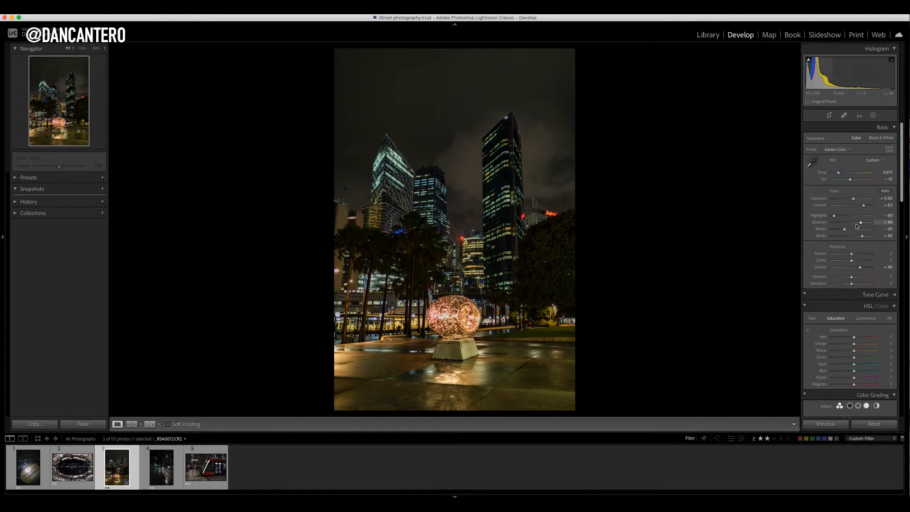
pyautogui.moveTo(861, 224); pyautogui.dragTo(858, 225)
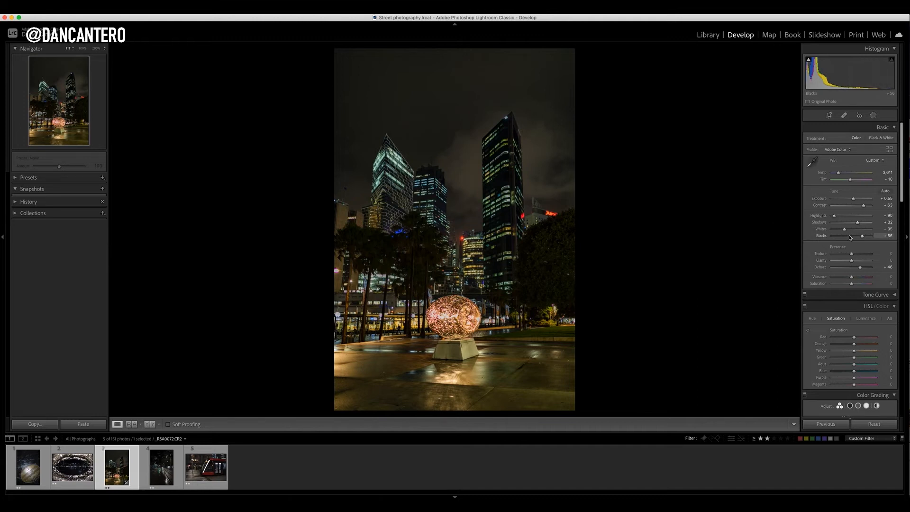
# Add film grain to the photo with an Amount of about 40, checking the texture at full magnification.
pyautogui.scroll(-15, 849, 237)
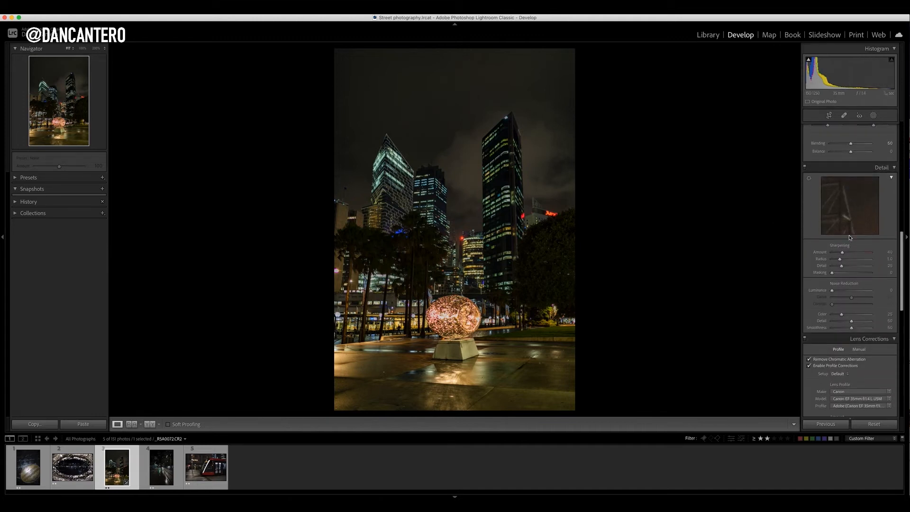
pyautogui.scroll(-10, 849, 237)
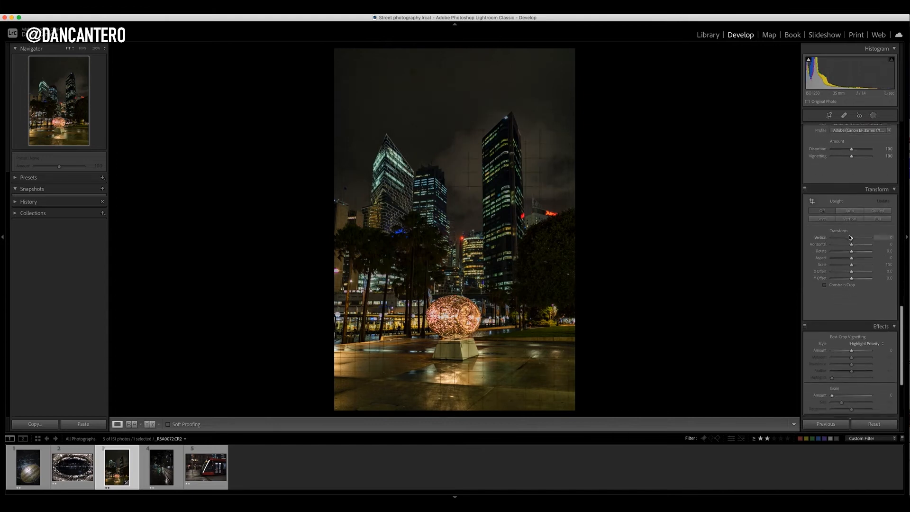
pyautogui.scroll(-5, 850, 238)
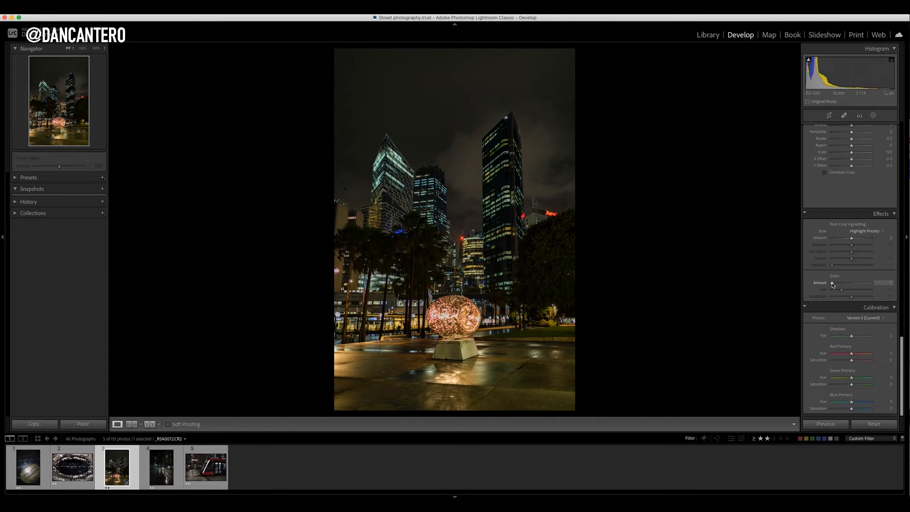
pyautogui.moveTo(833, 285); pyautogui.dragTo(861, 285)
pyautogui.click(469, 176)
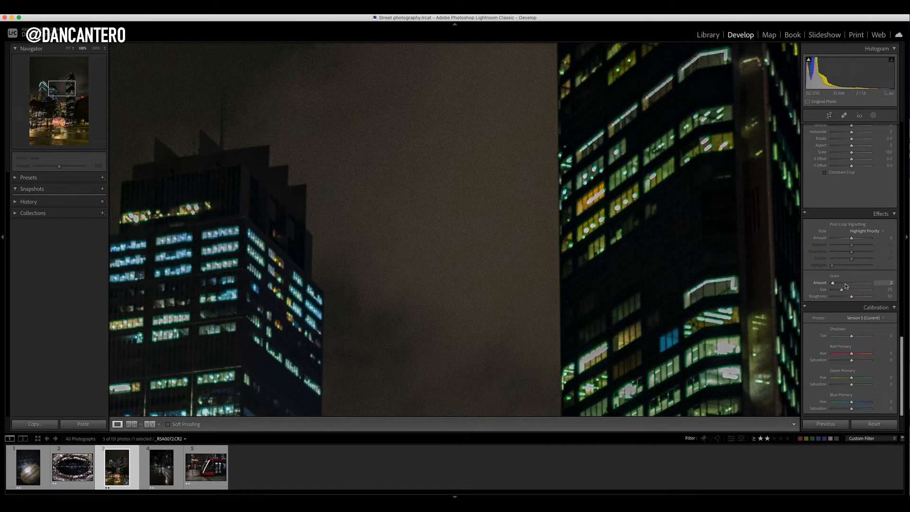
pyautogui.moveTo(845, 284); pyautogui.dragTo(853, 285)
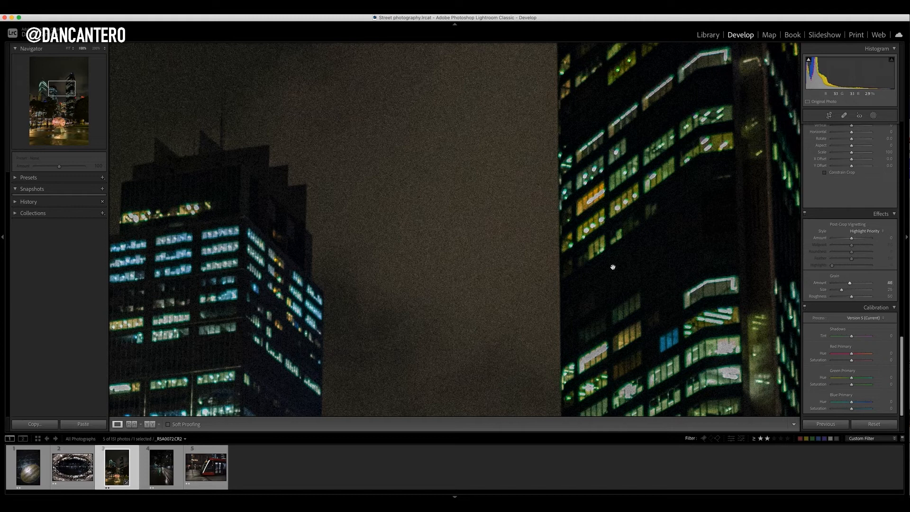
pyautogui.click(574, 258)
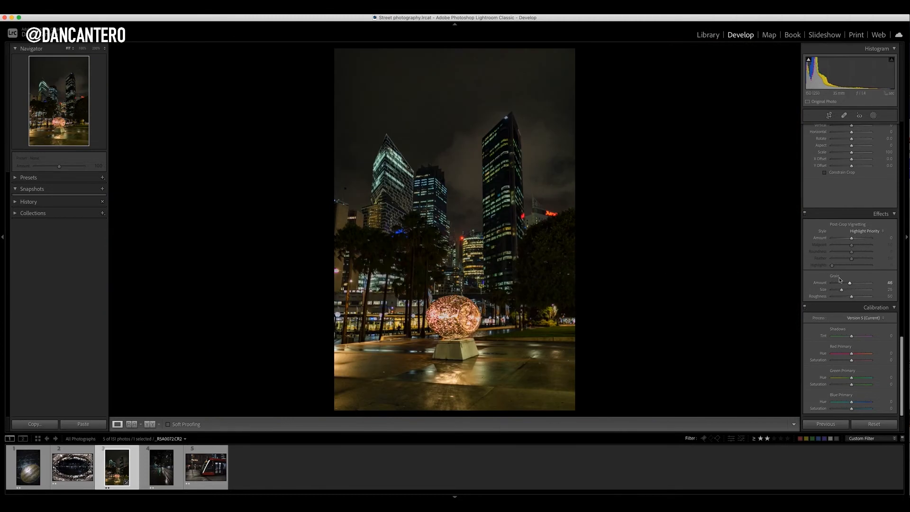
pyautogui.moveTo(852, 284); pyautogui.dragTo(857, 286)
# Shift the photo's Tint slightly towards magenta to +8 and lower Highlights to −100.
pyautogui.scroll(10, 818, 220)
pyautogui.scroll(10, 815, 221)
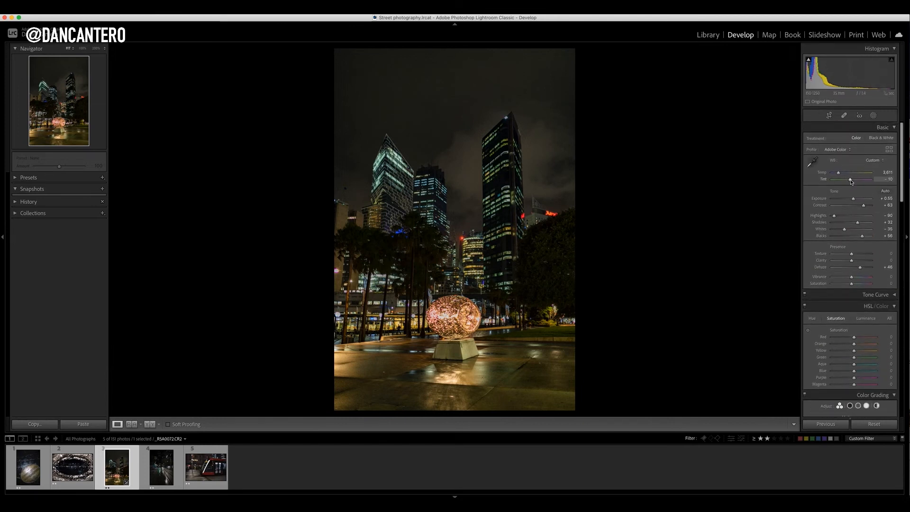
pyautogui.moveTo(851, 180); pyautogui.dragTo(856, 181)
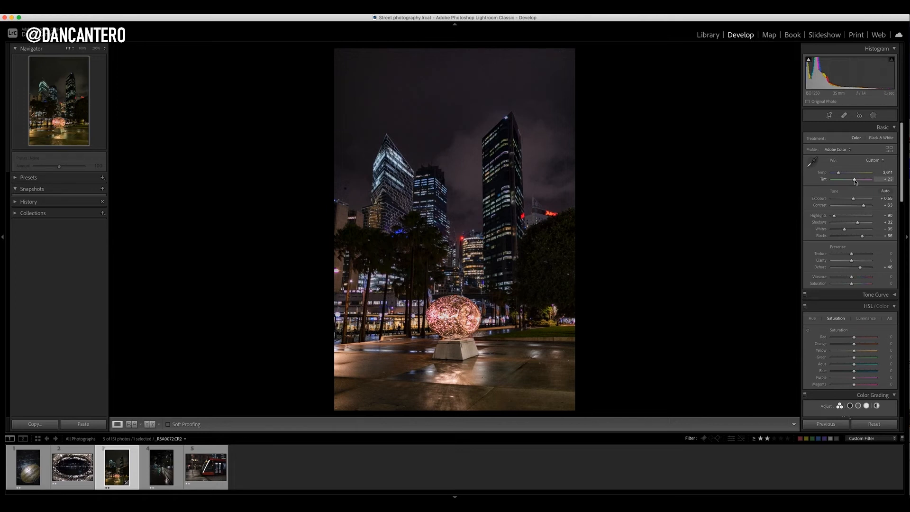
pyautogui.moveTo(855, 181); pyautogui.dragTo(854, 182)
pyautogui.moveTo(834, 216); pyautogui.dragTo(828, 218)
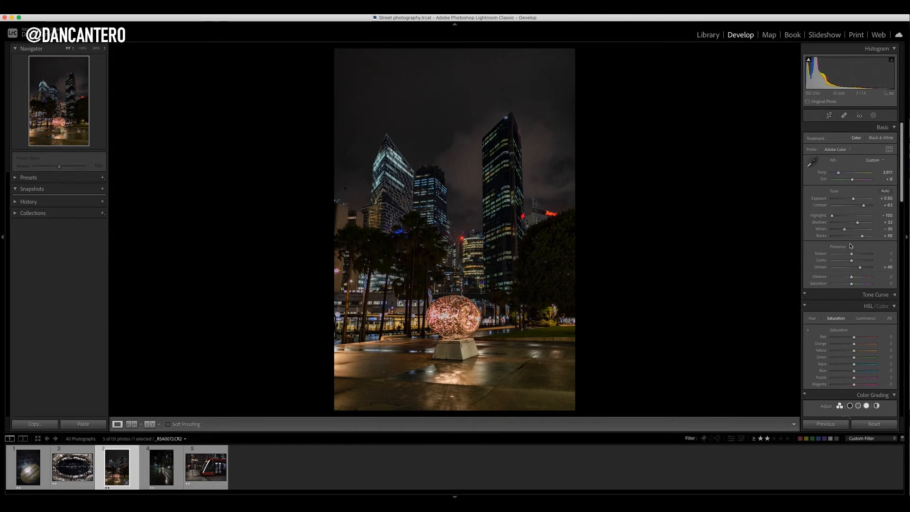
# Save the current settings as a new develop preset named Cityscape in the personal preset group and expand that group.
pyautogui.click(119, 14)
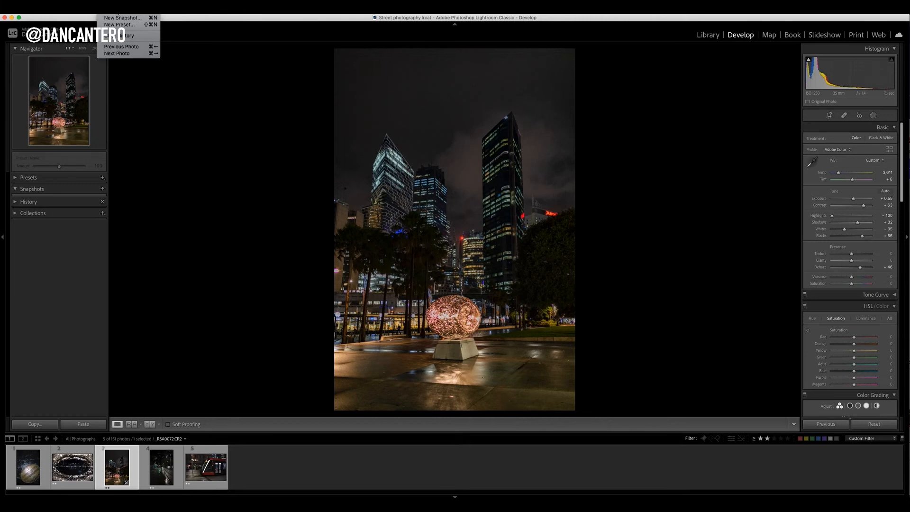
pyautogui.click(116, 25)
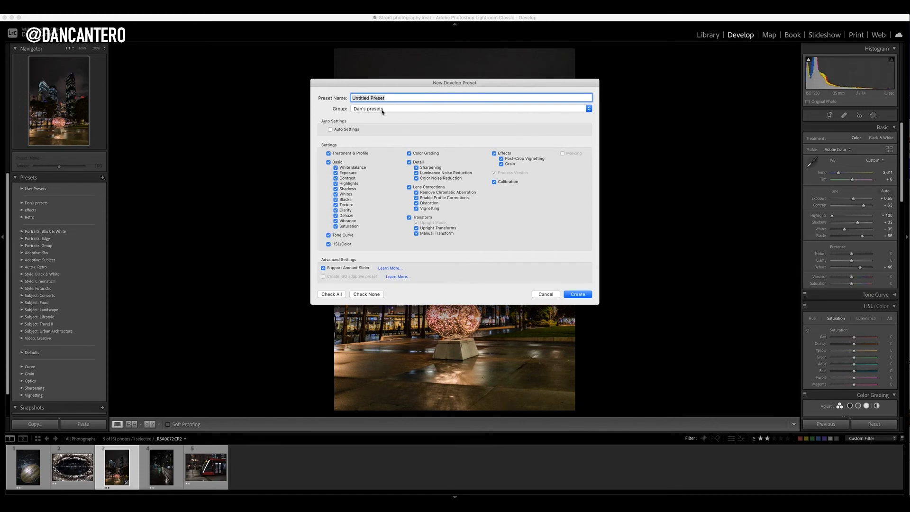
pyautogui.click(380, 111)
pyautogui.click(383, 110)
pyautogui.write('Cityscape')
pyautogui.click(578, 295)
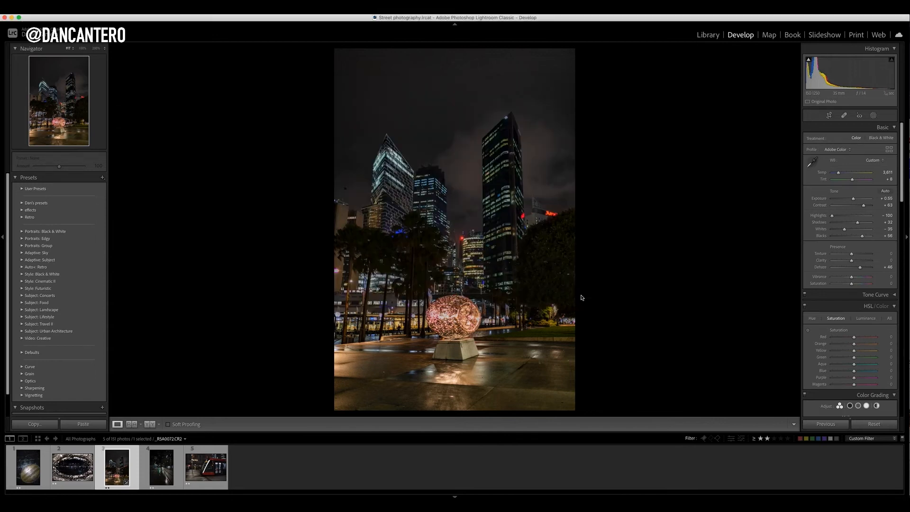
pyautogui.click(21, 203)
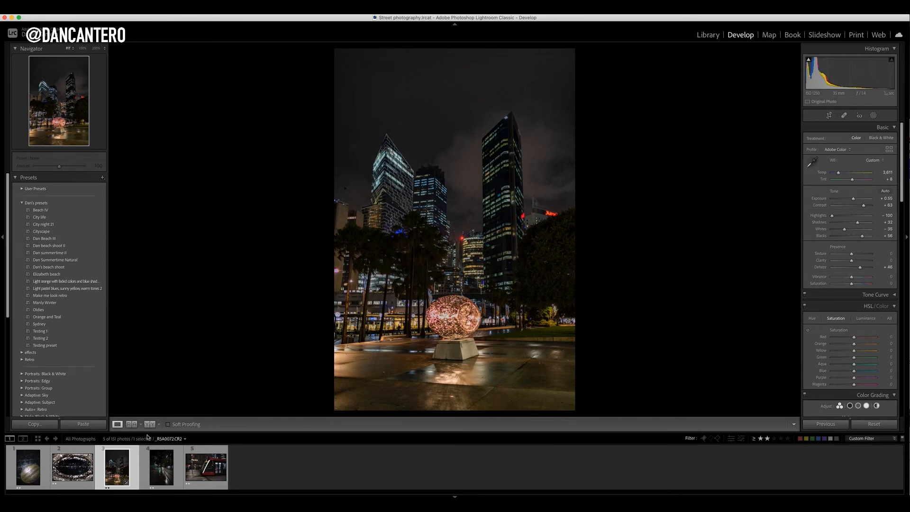
# Compare the edited cityscape with the harbour photo framed by a ring of lights, and apply the Cityscape preset to the harbour photo.
pyautogui.click(73, 469)
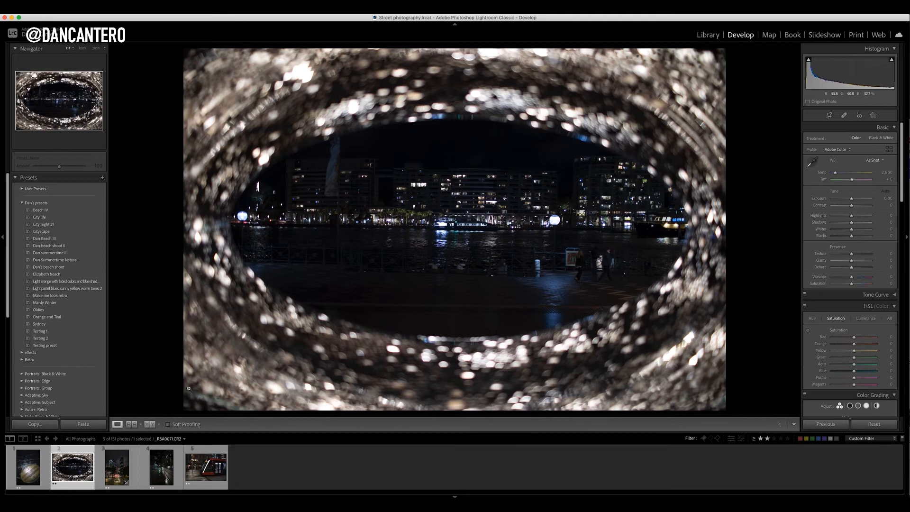
pyautogui.click(119, 462)
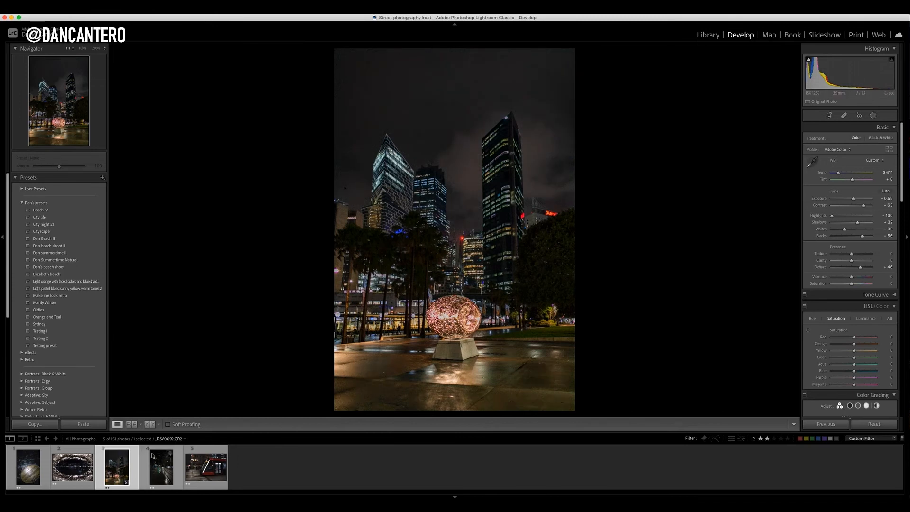
pyautogui.click(73, 475)
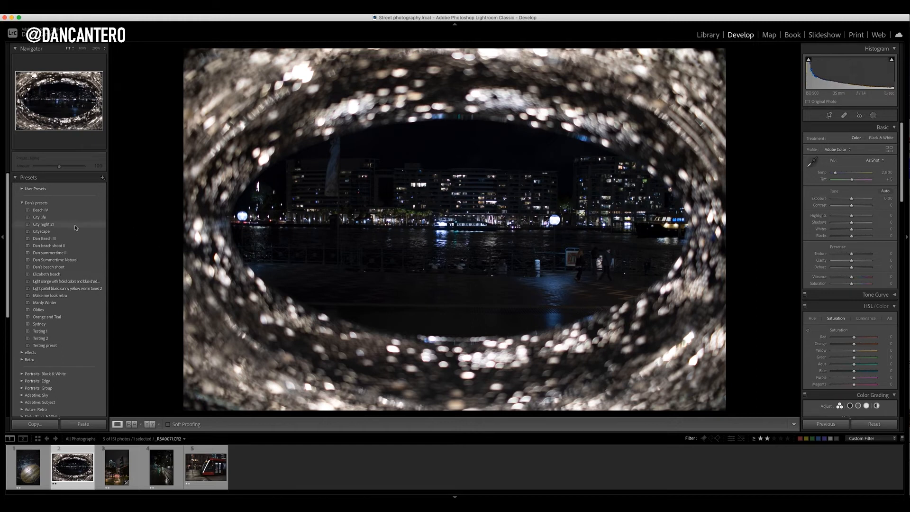
pyautogui.click(60, 233)
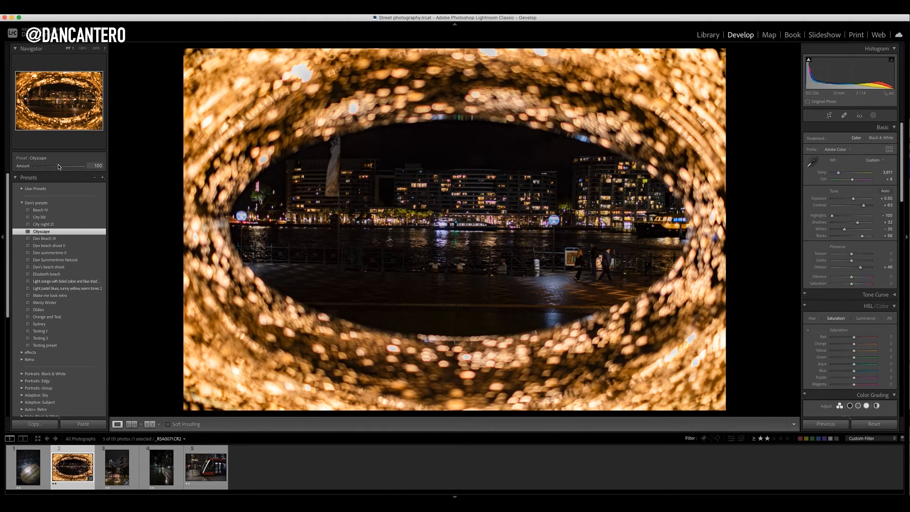
# Try low and high strengths of the Cityscape preset on the harbour photo and set its Amount to 77.
pyautogui.moveTo(60, 168); pyautogui.dragTo(35, 168)
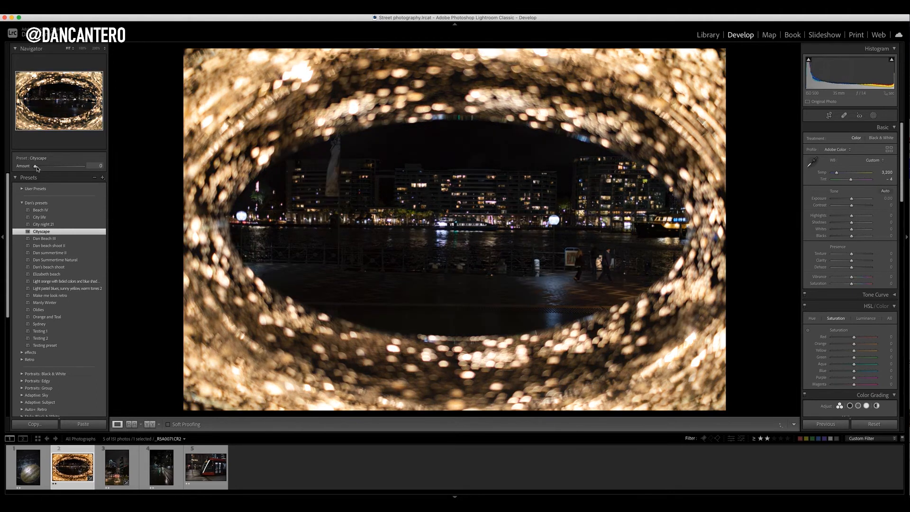
pyautogui.moveTo(36, 168); pyautogui.dragTo(44, 168)
pyautogui.moveTo(44, 168); pyautogui.dragTo(92, 169)
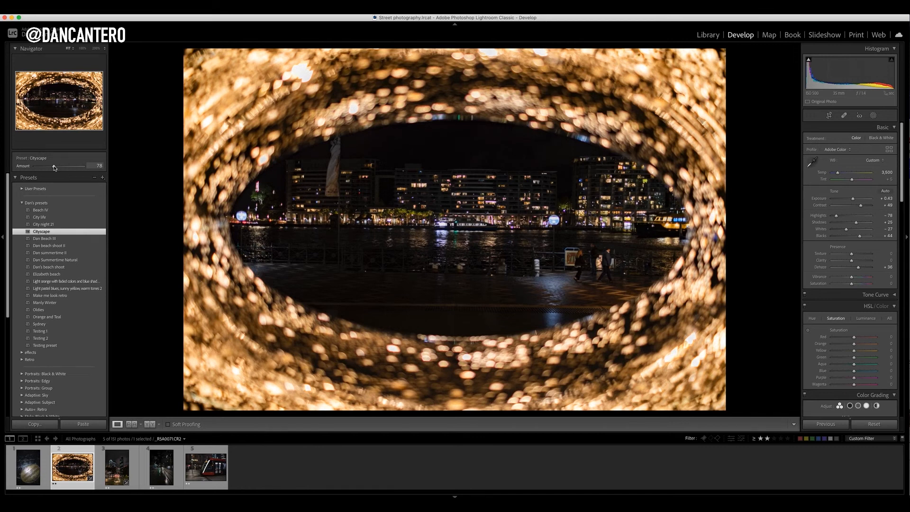
pyautogui.moveTo(54, 167); pyautogui.dragTo(54, 167)
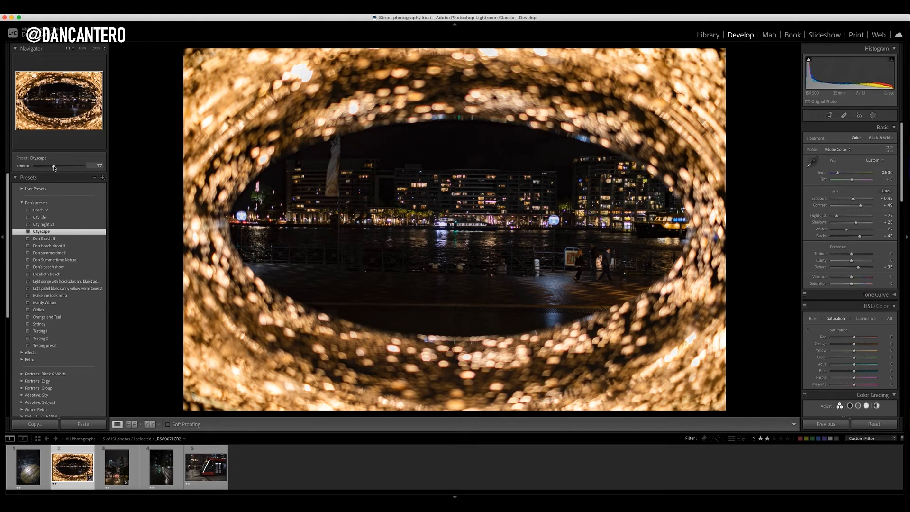
# Apply the Cityscape preset to the wet street photo with tram tracks and raise its Exposure to +1.30.
pyautogui.click(163, 473)
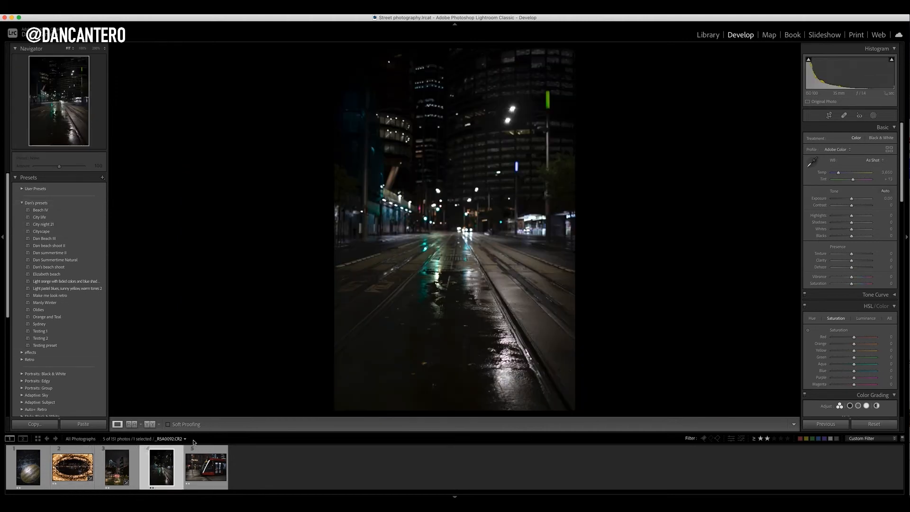
pyautogui.click(120, 468)
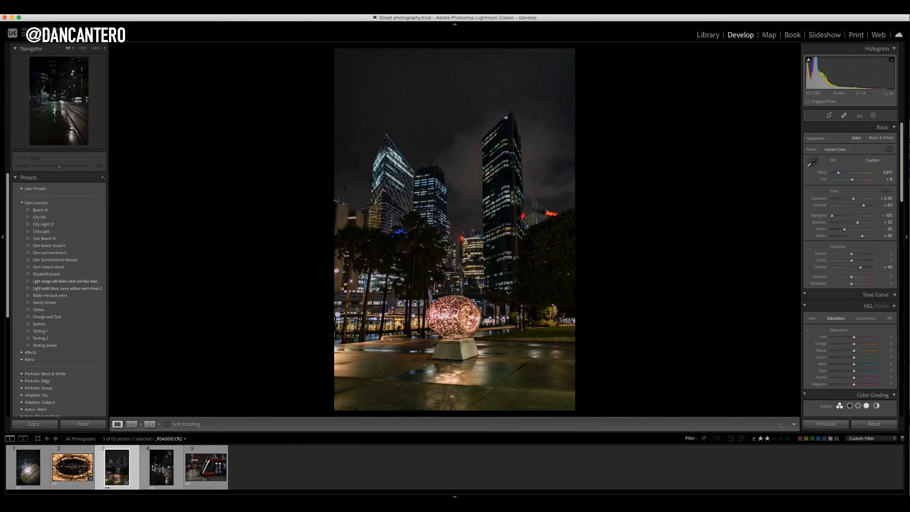
pyautogui.click(157, 467)
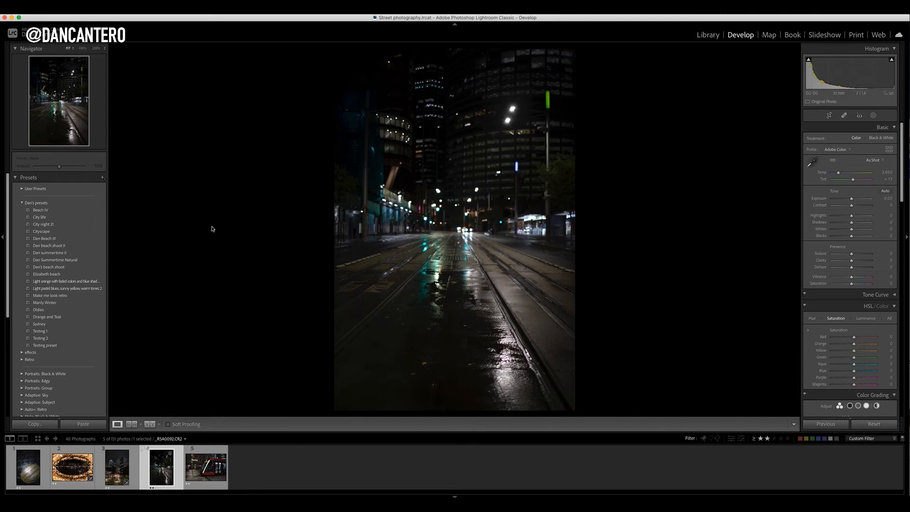
pyautogui.click(69, 232)
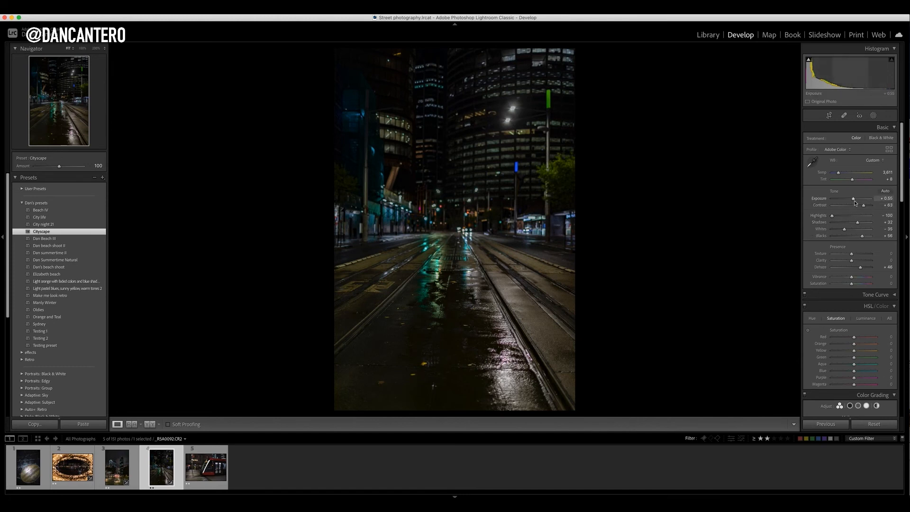
pyautogui.moveTo(855, 201); pyautogui.dragTo(859, 201)
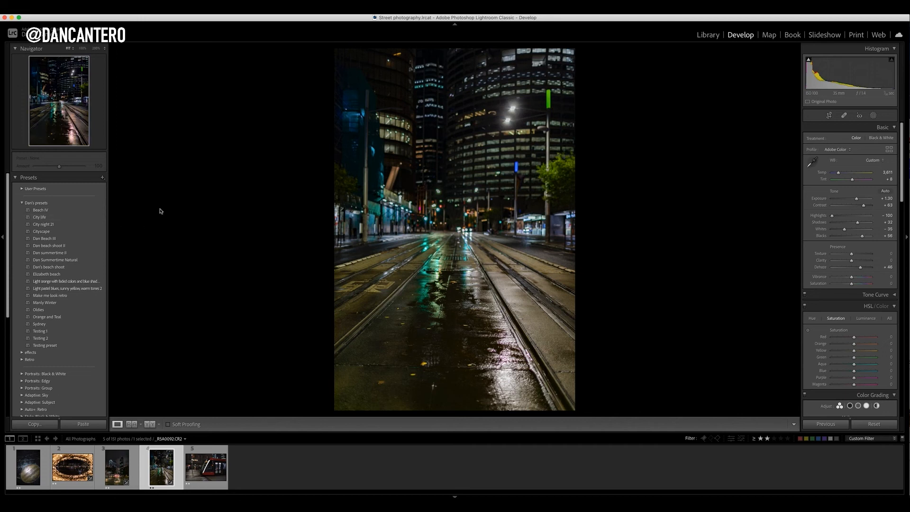
# Reapply the Cityscape preset to the wet street photo at Amount 150 and set Exposure to +1.40.
pyautogui.click(52, 232)
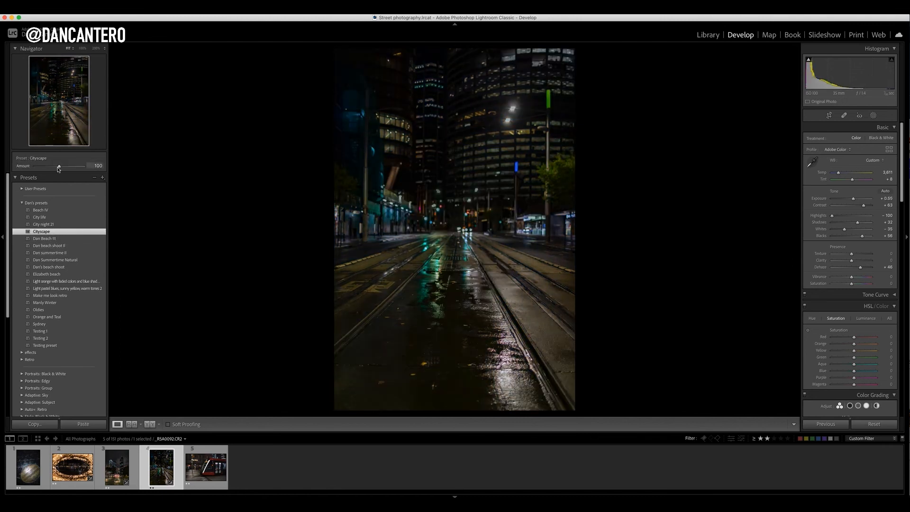
pyautogui.moveTo(59, 169); pyautogui.dragTo(72, 169)
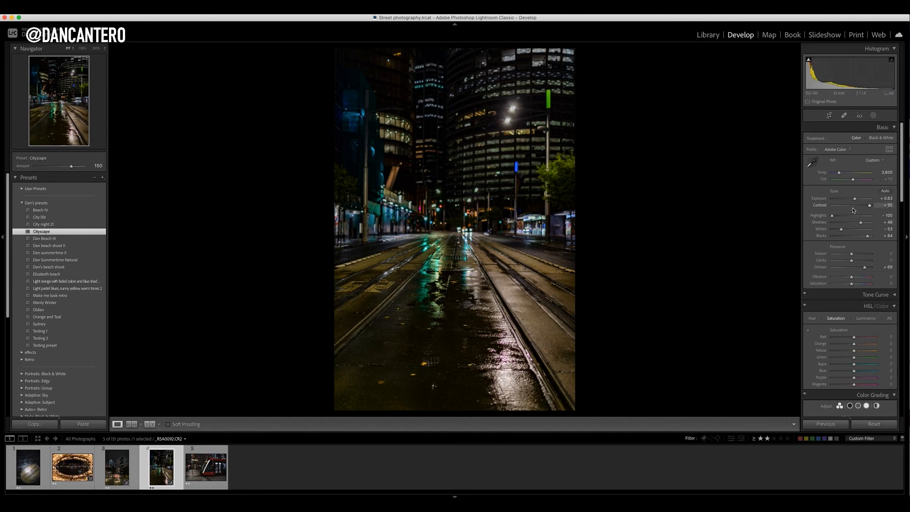
pyautogui.moveTo(856, 201); pyautogui.dragTo(857, 201)
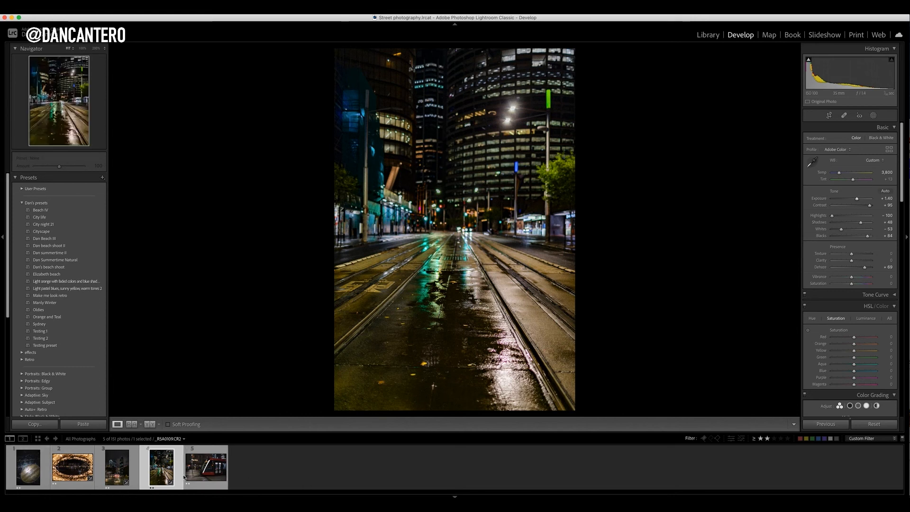
# Apply the Cityscape preset to the red tram photo at Amount 131 and set Exposure to +0.50.
pyautogui.click(199, 472)
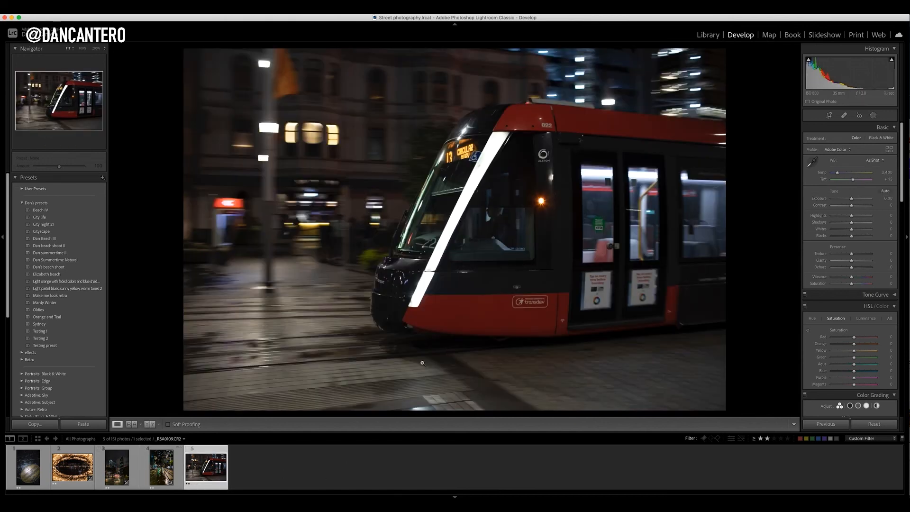
pyautogui.moveTo(58, 231)
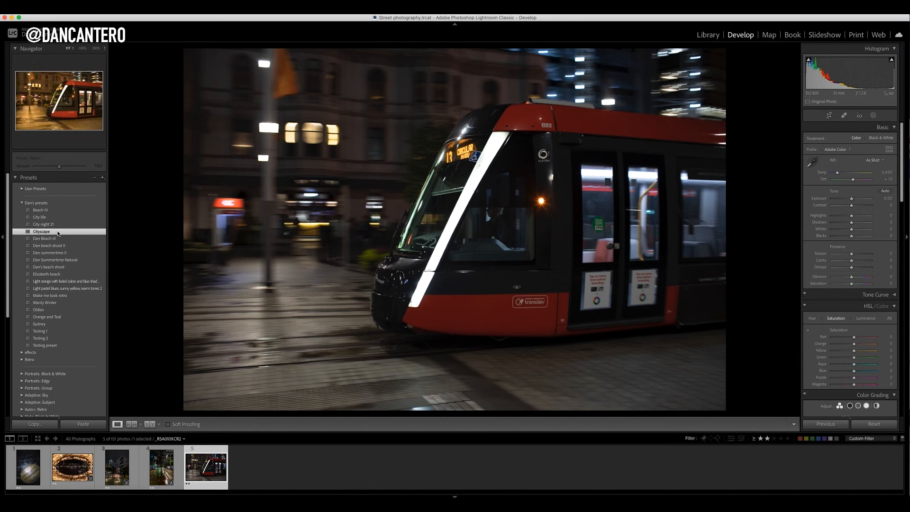
pyautogui.click(58, 232)
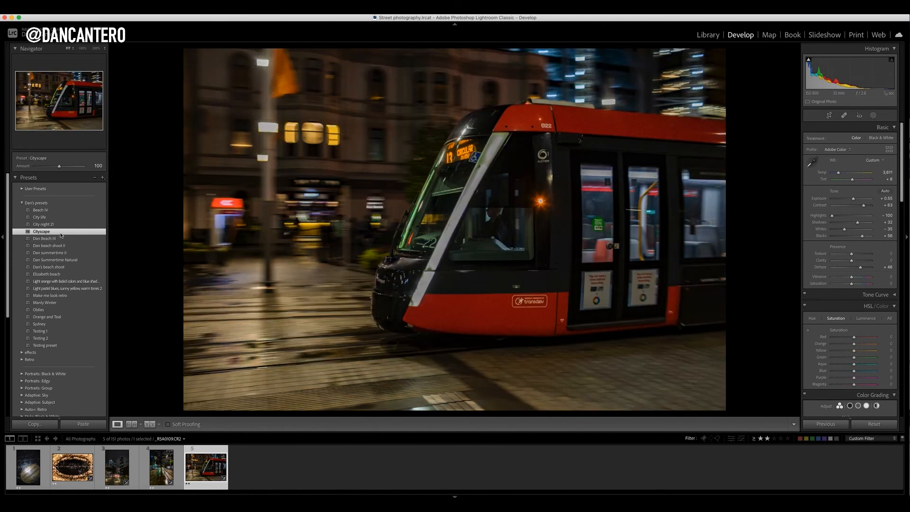
pyautogui.moveTo(60, 167); pyautogui.dragTo(67, 167)
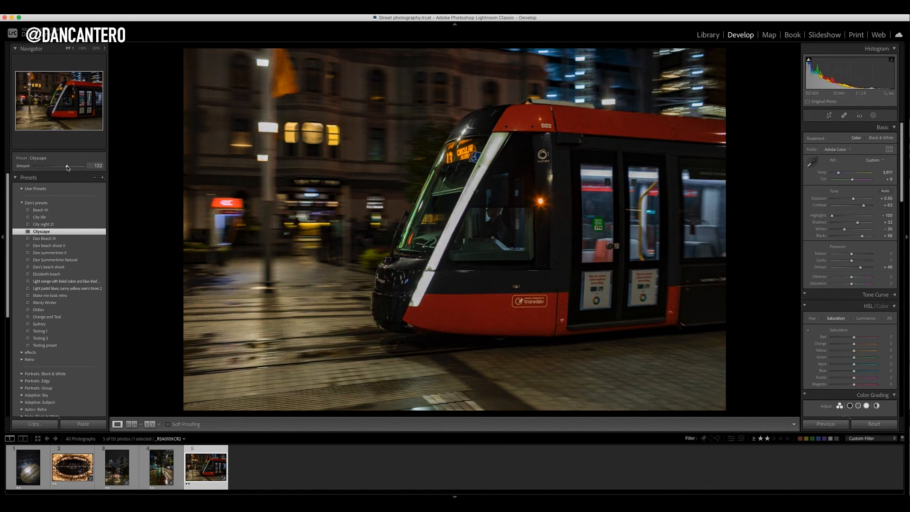
pyautogui.moveTo(68, 168); pyautogui.dragTo(67, 168)
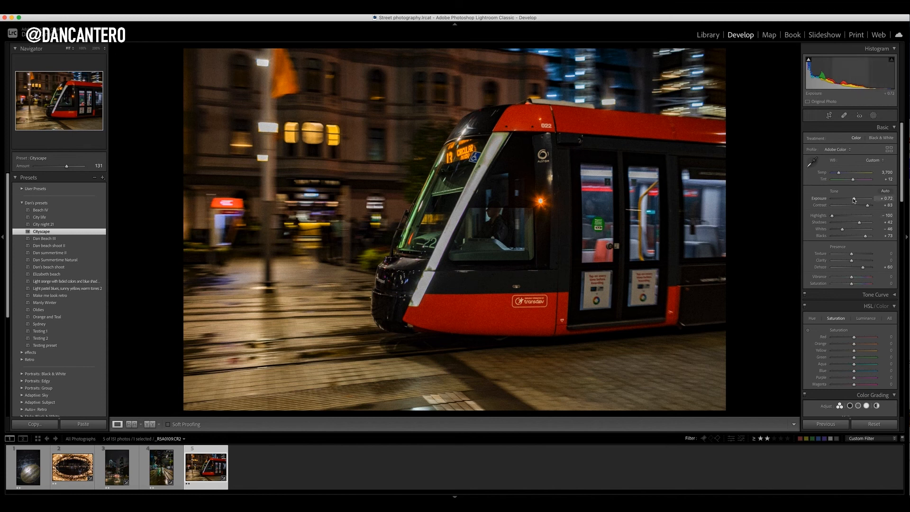
pyautogui.moveTo(854, 200); pyautogui.dragTo(853, 200)
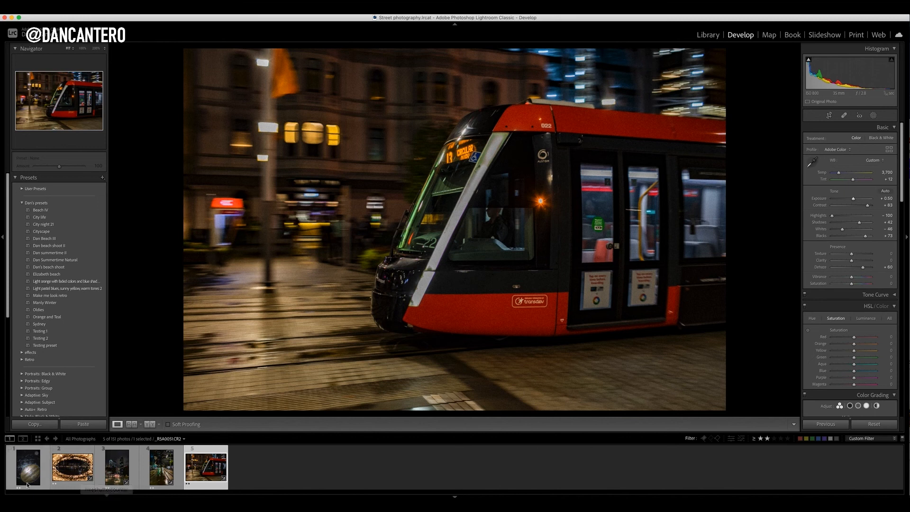
# Apply the Cityscape preset to the round bronze plaque photo at Amount 158, and return to the wet street photo.
pyautogui.click(29, 485)
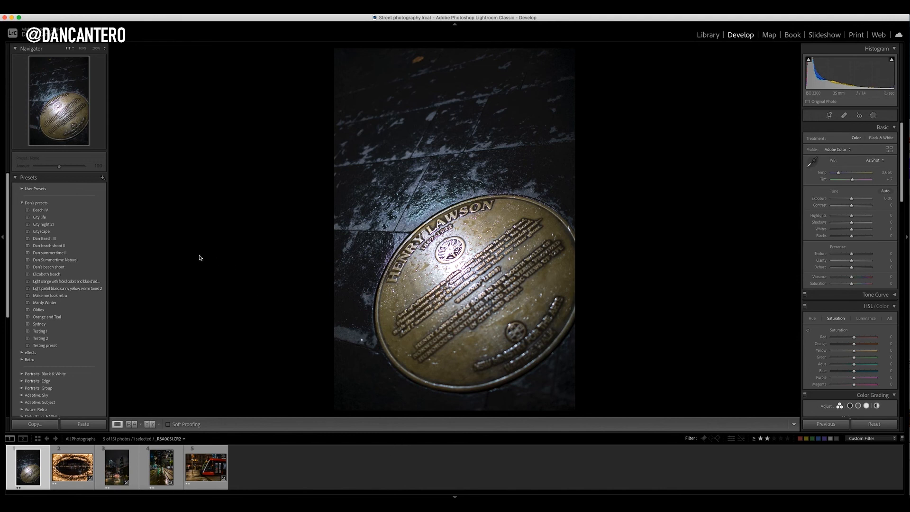
pyautogui.click(65, 234)
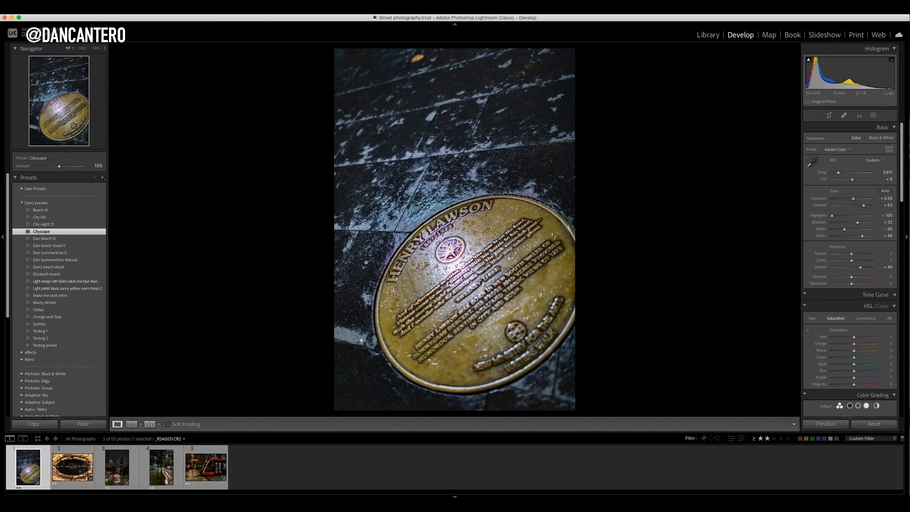
pyautogui.click(75, 167)
pyautogui.moveTo(75, 166); pyautogui.dragTo(73, 166)
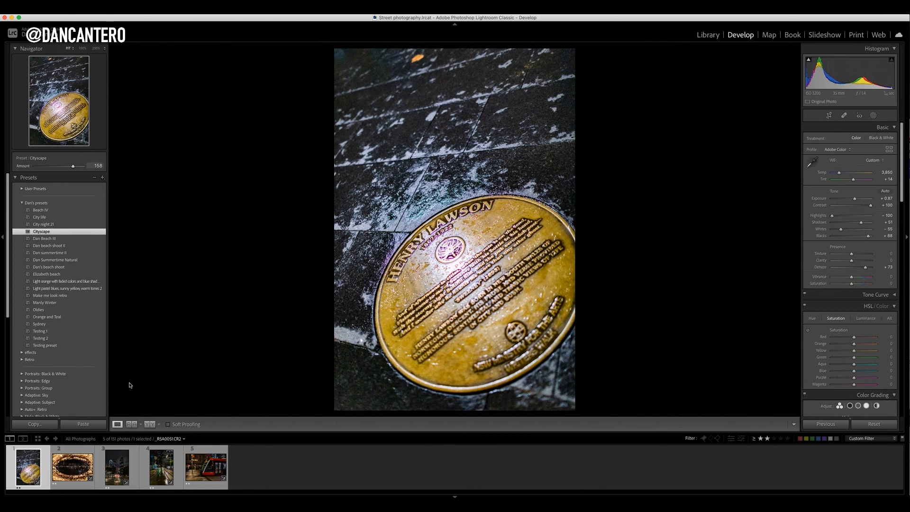
pyautogui.click(153, 458)
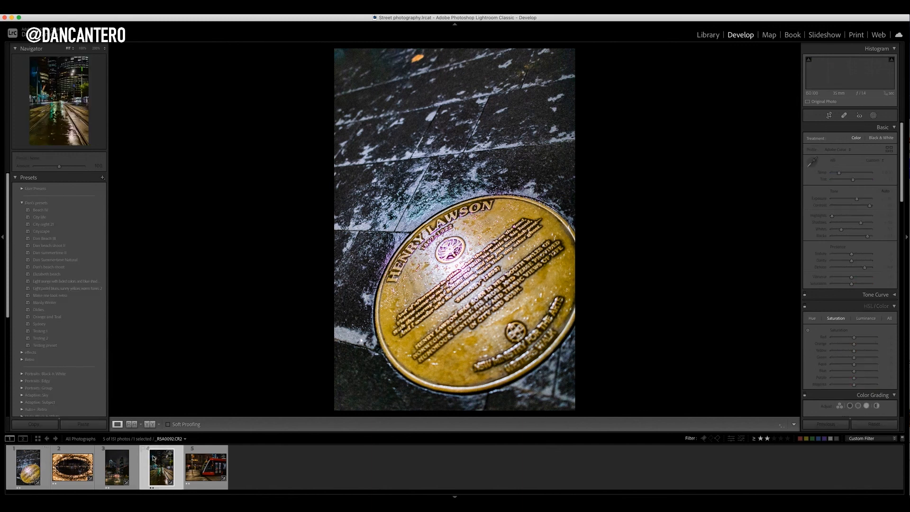